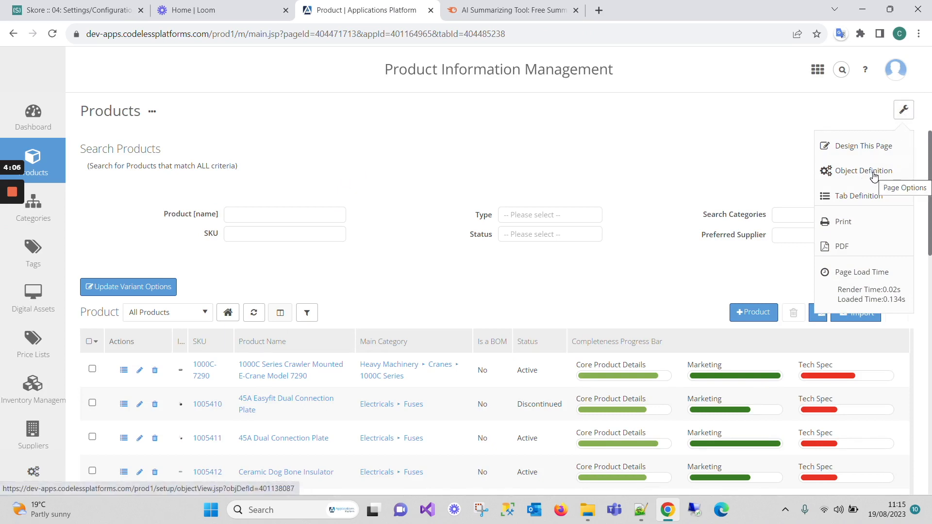
Step: Open the Product object's definition from the Products page and go to its list of fields
left_click(862, 148)
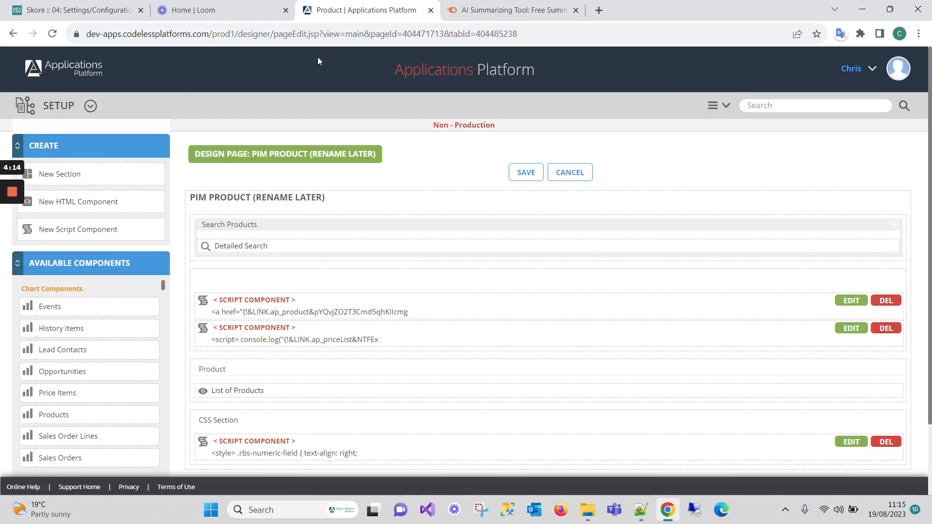
left_click(13, 34)
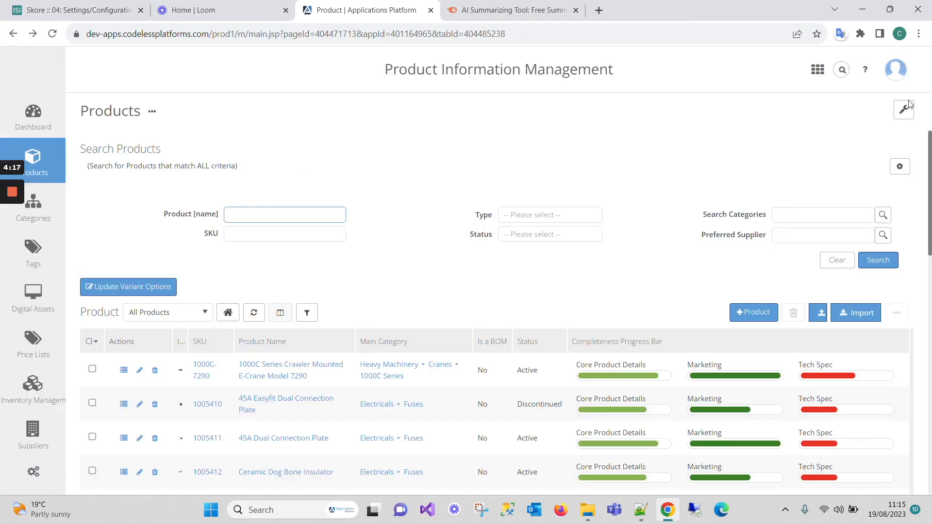
left_click(904, 109)
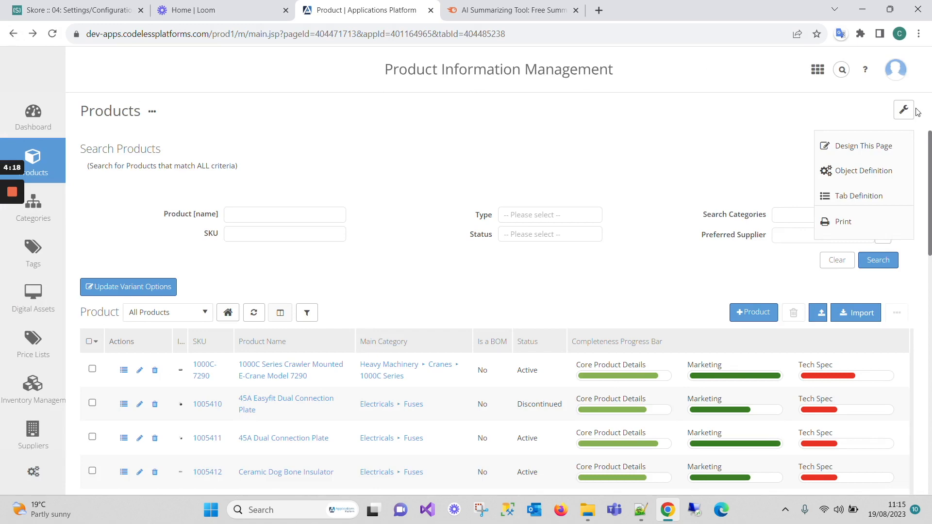
left_click(874, 171)
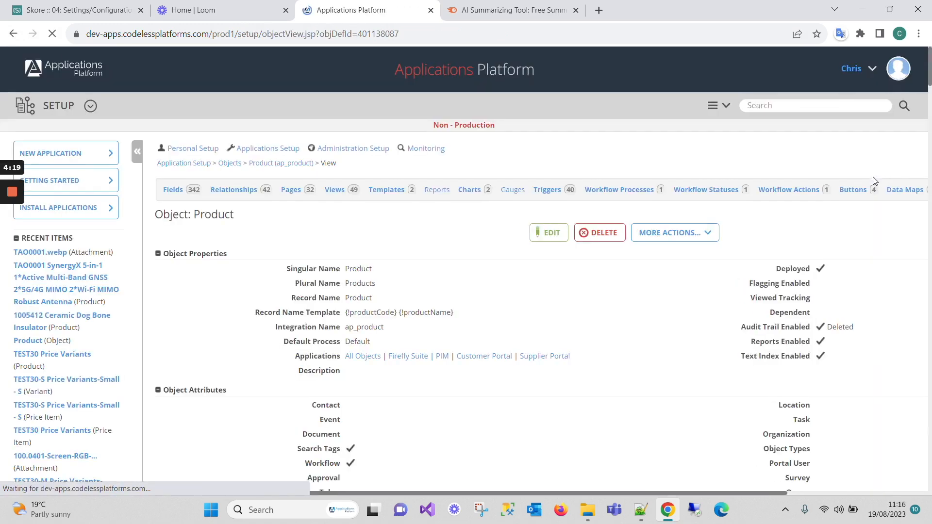
left_click(174, 190)
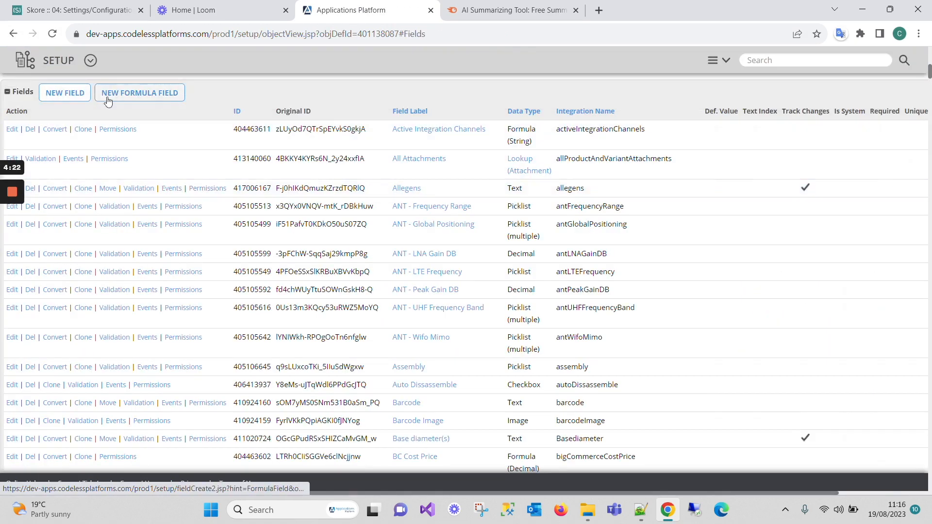
Step: Start a new field on the Product object with Picklist as its field type
left_click(65, 94)
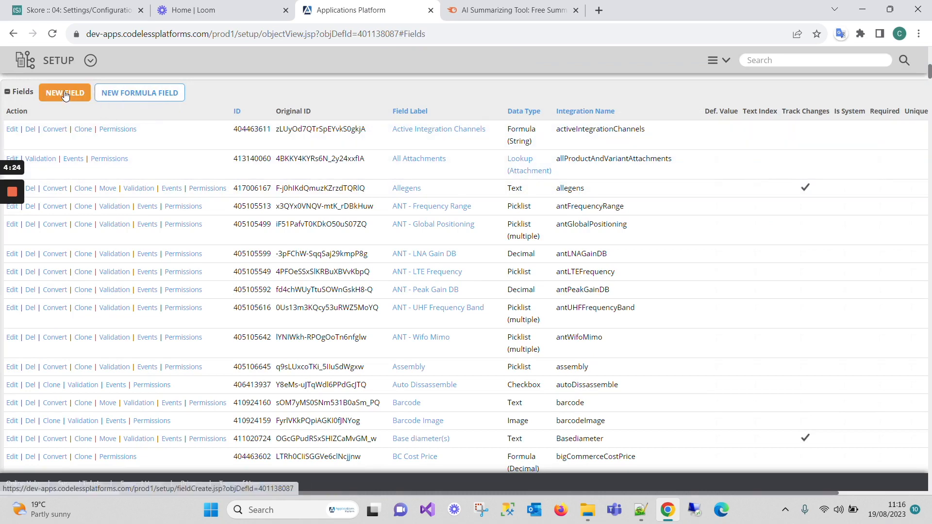
scroll(222, 223, "down", 5)
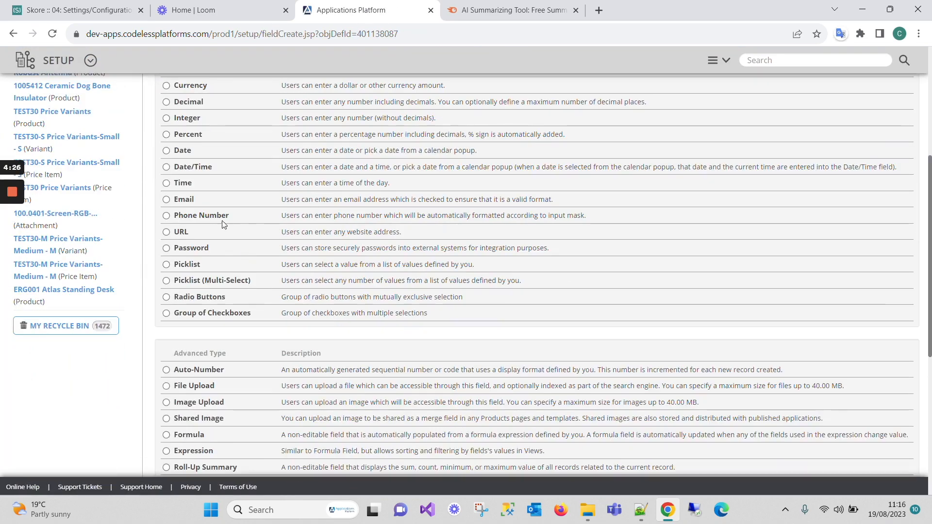
left_click(166, 265)
scroll(346, 281, "up", 4)
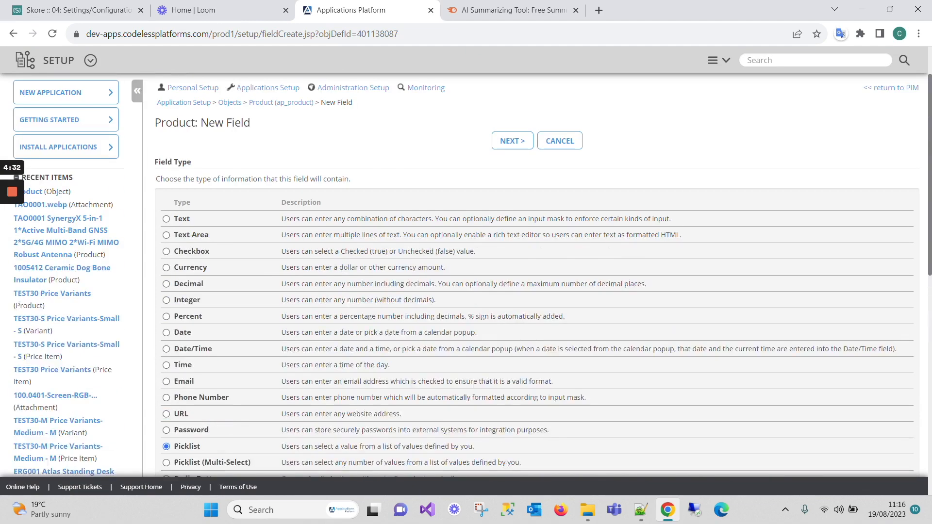
scroll(345, 281, "down", 4)
scroll(346, 282, "up", 4)
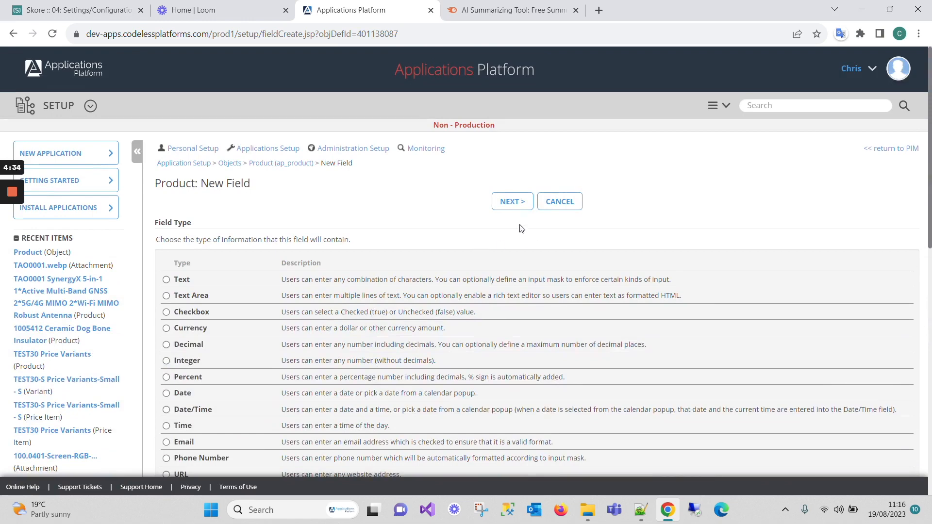
left_click(513, 201)
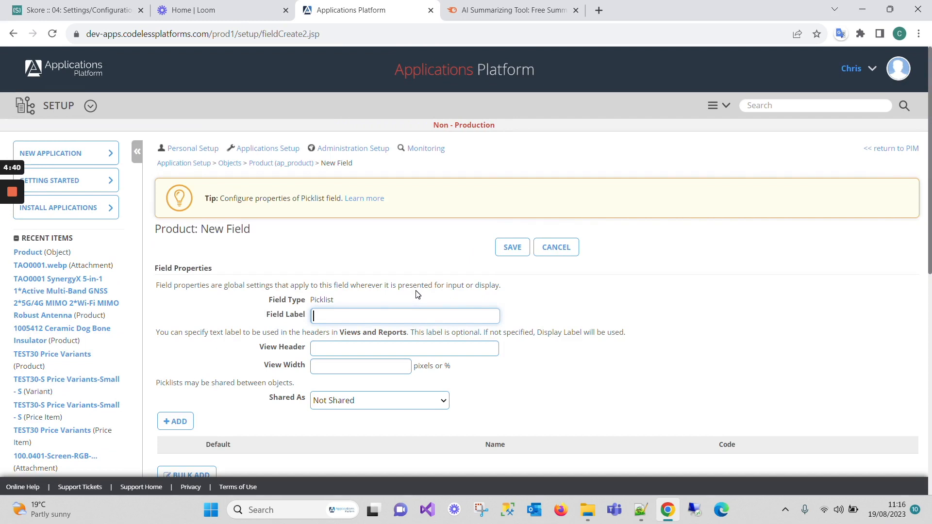
Step: Set the new picklist's field label to Test 1 and check its sharing setting and field options
type("Test 1")
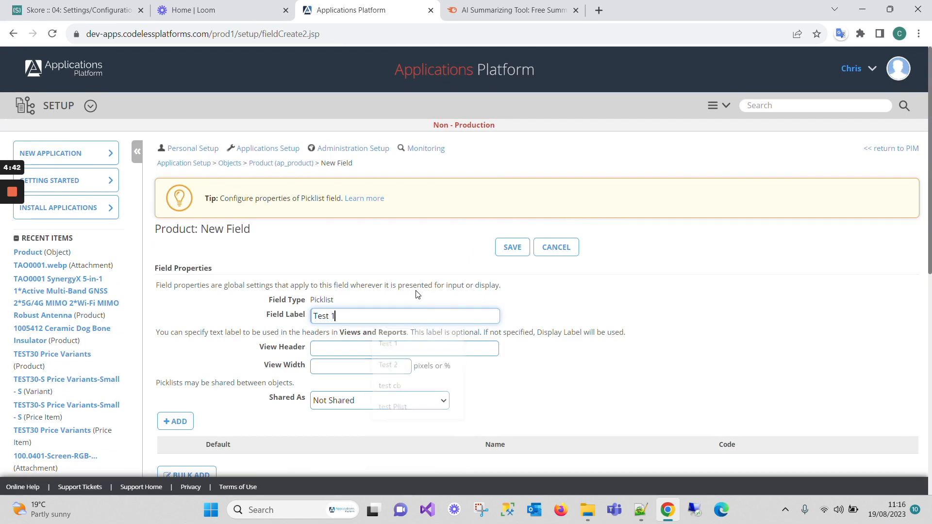
scroll(568, 349, "down", 1)
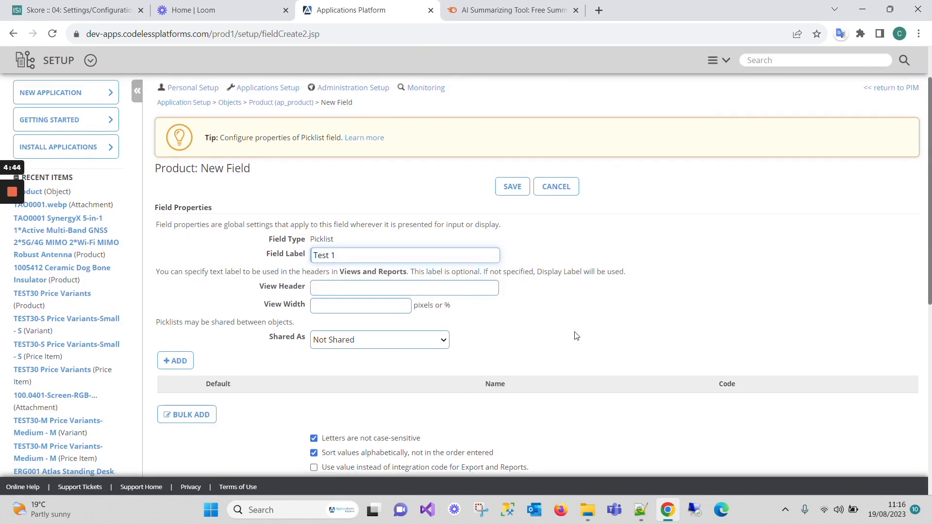
left_click(364, 341)
left_click(364, 340)
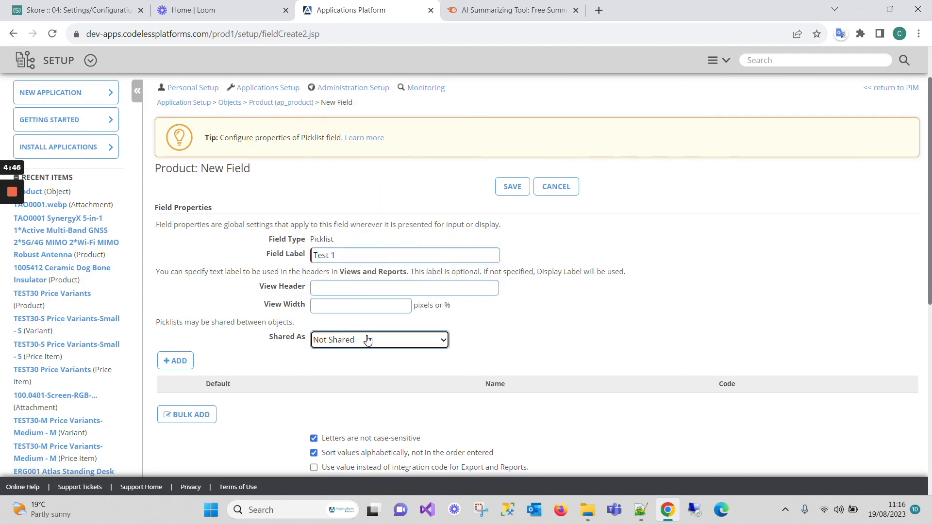
scroll(374, 345, "down", 2)
scroll(383, 351, "down", 2)
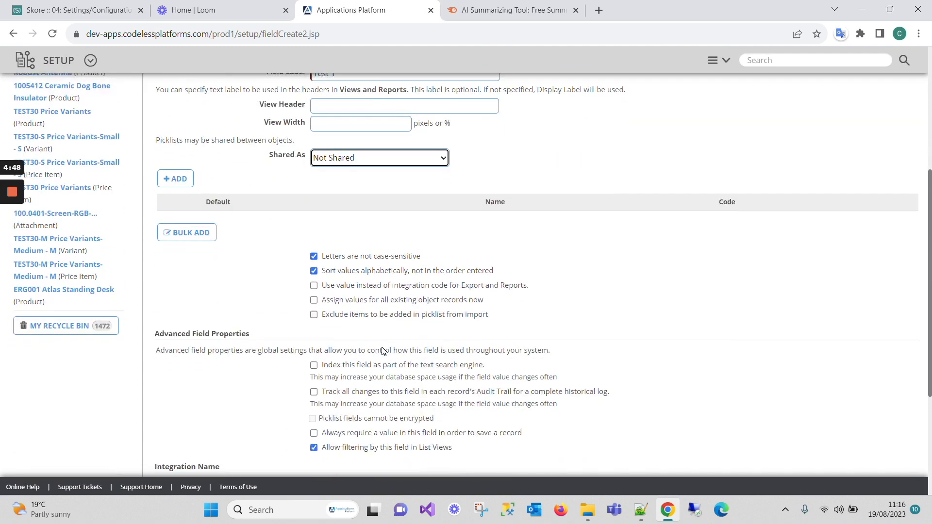
scroll(382, 350, "up", 3)
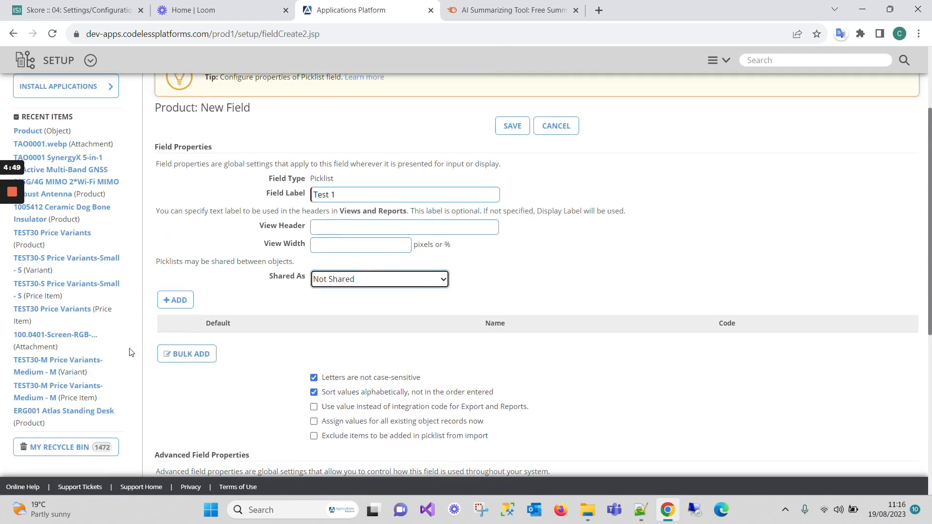
Step: Add a picklist value named Test 1 with code 10
left_click(181, 304)
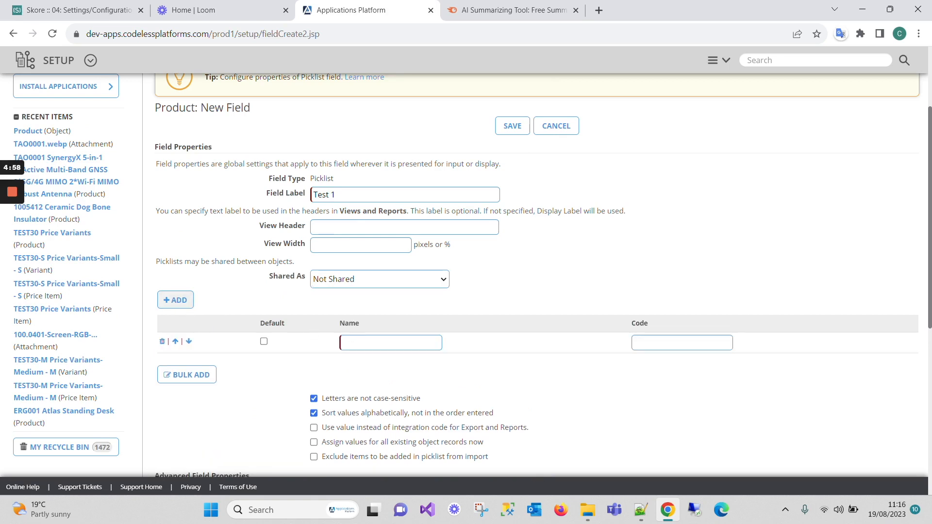
left_click(390, 343)
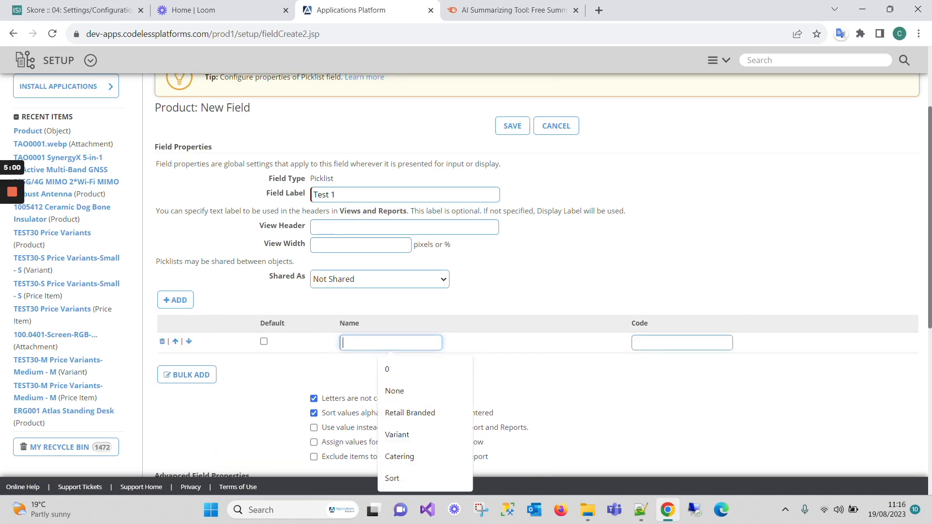
type("Test 1")
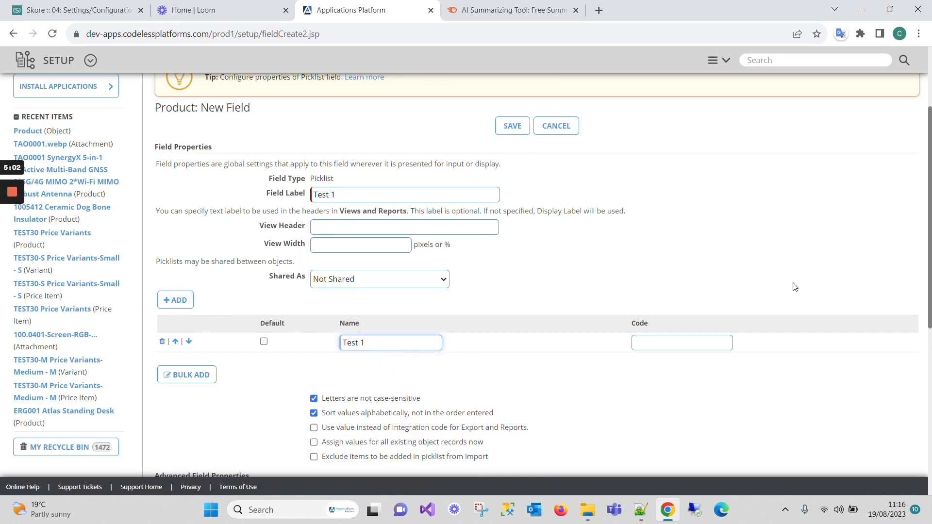
key("Tab")
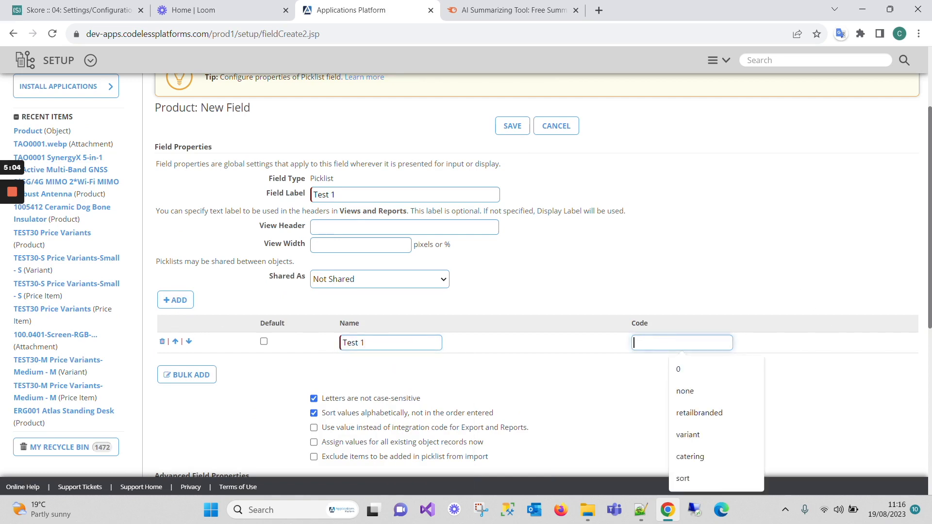
type("10")
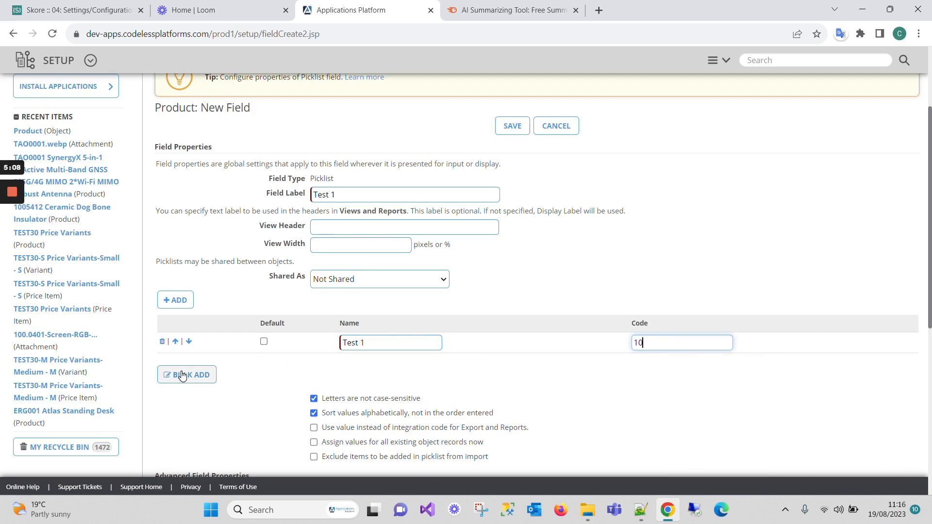
Step: Add a second picklist value named Test 2 with code 11
left_click(176, 300)
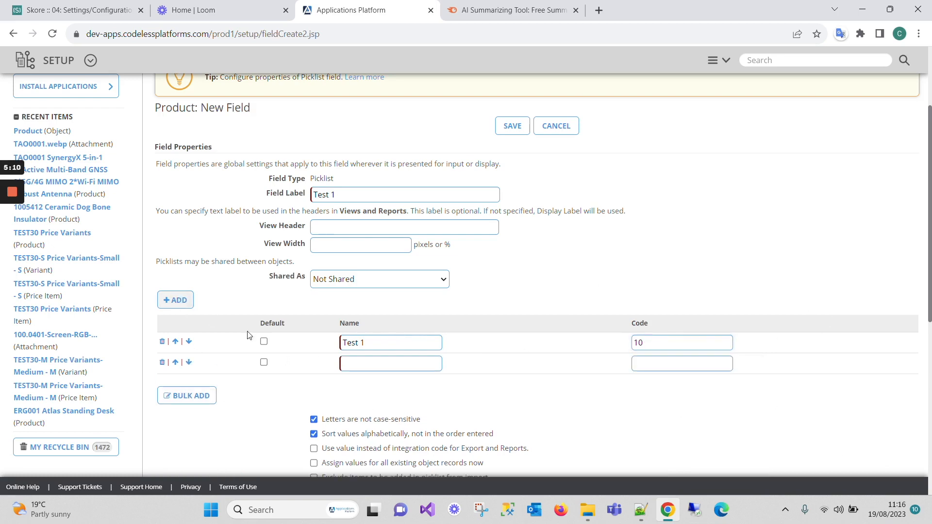
left_click(365, 365)
type("T")
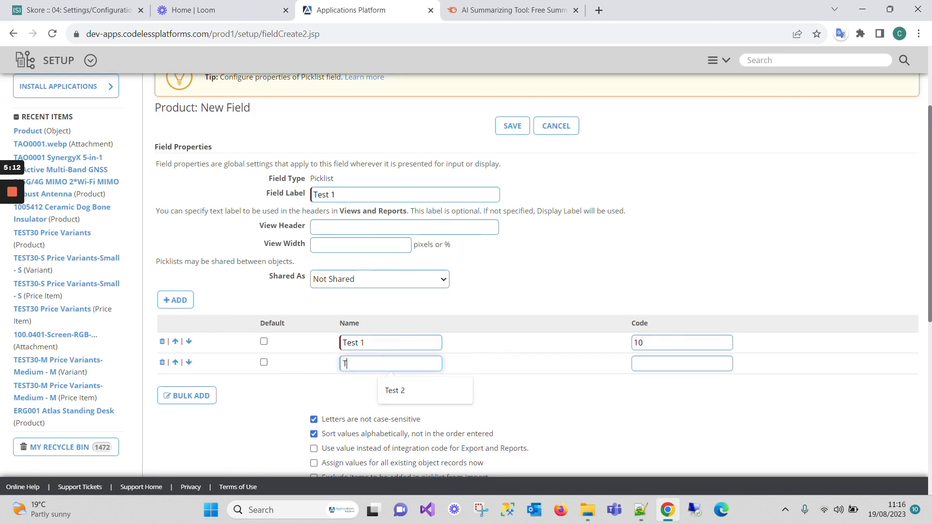
type("est 2")
left_click(641, 372)
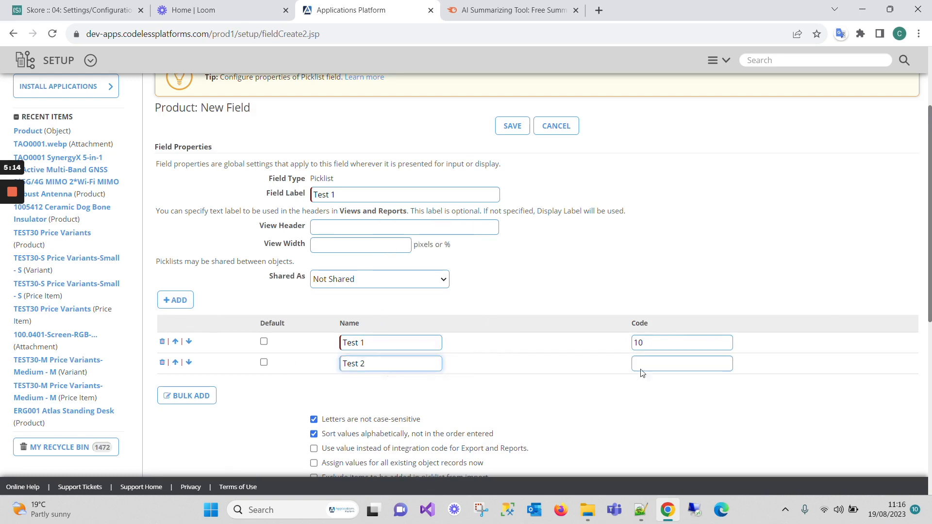
type("11")
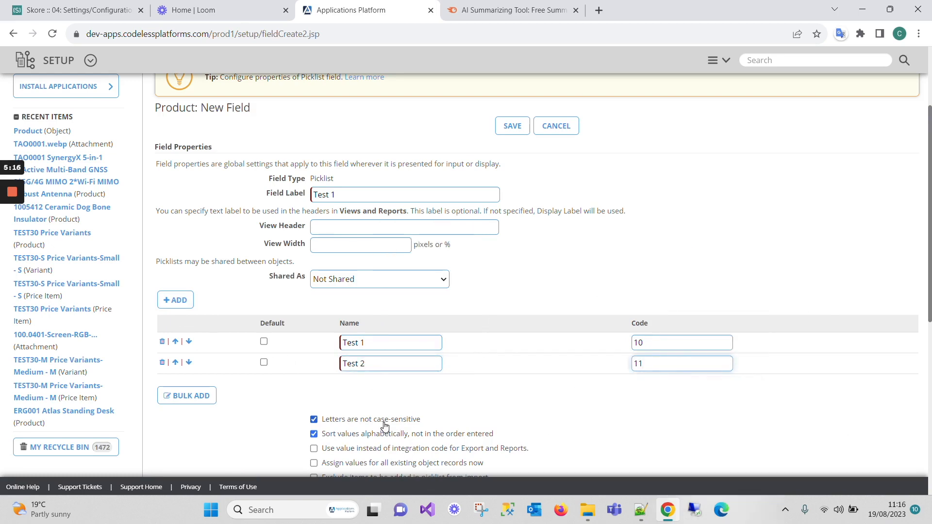
Step: Copy the lines "Test 3 |12" and "Test 4 |13" from Notepad++ into the picklist's bulk-add list in the browser
scroll(389, 427, "down", 1)
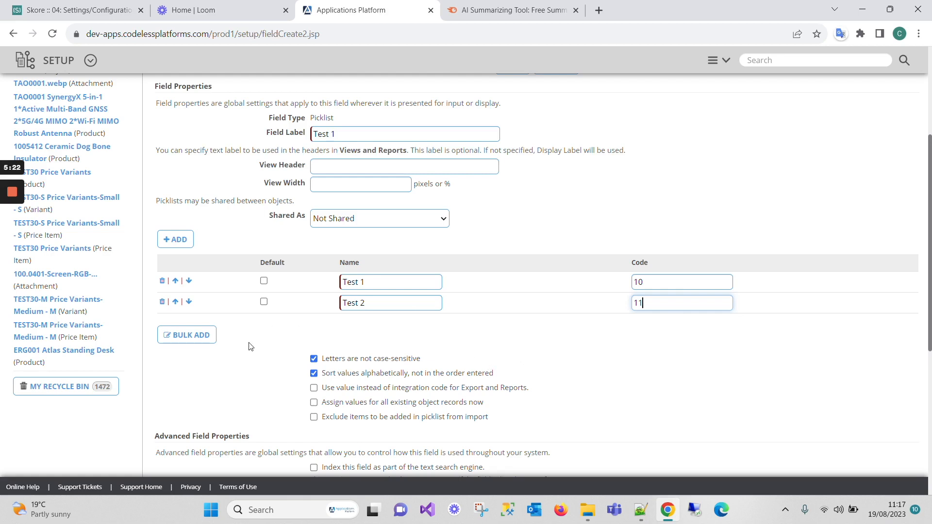
left_click(202, 343)
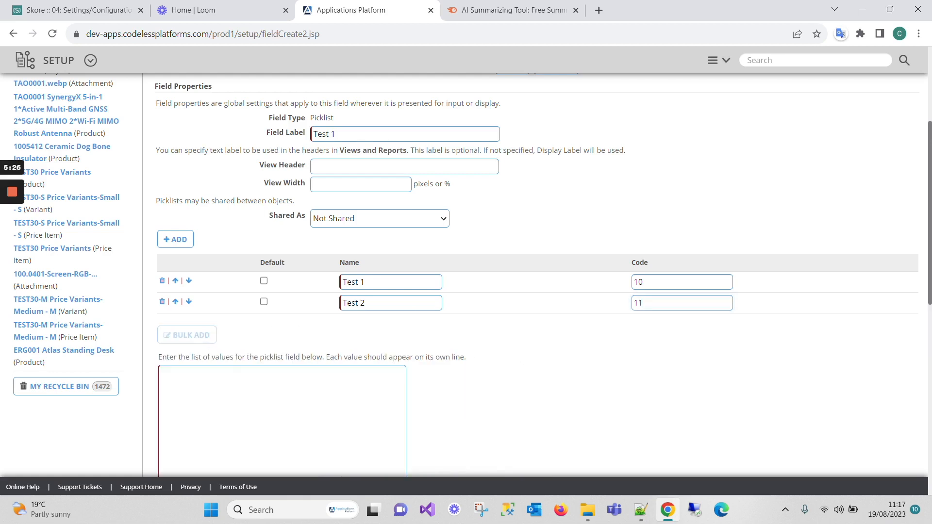
left_click(641, 510)
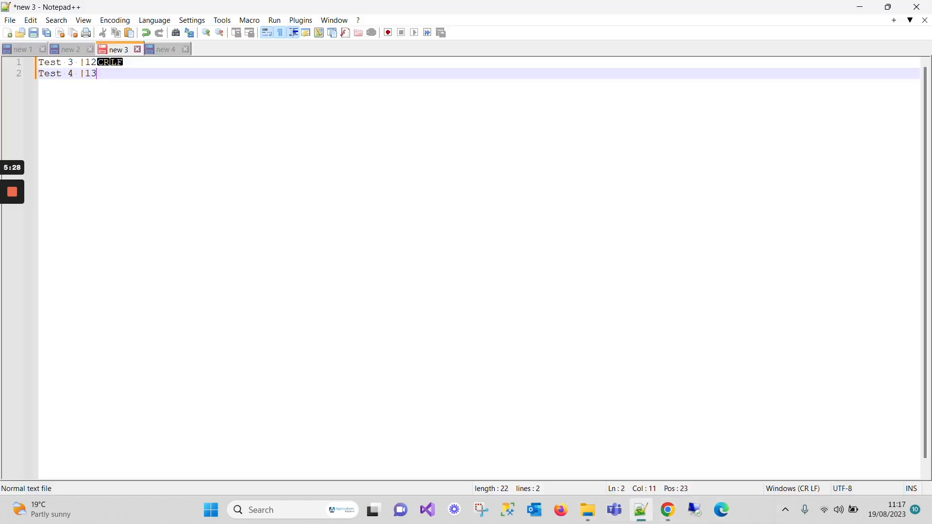
key("ctrl+a")
key("ctrl+c")
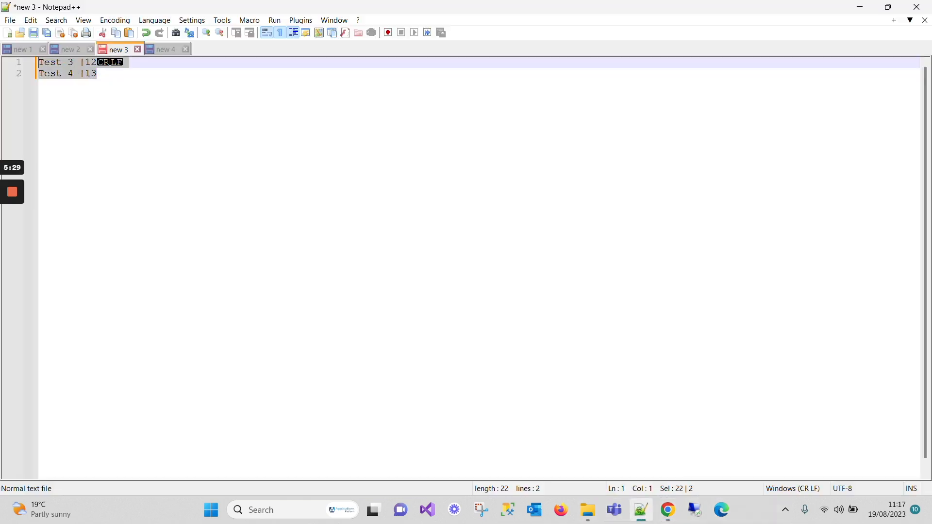
left_click(646, 516)
key("ctrl+v")
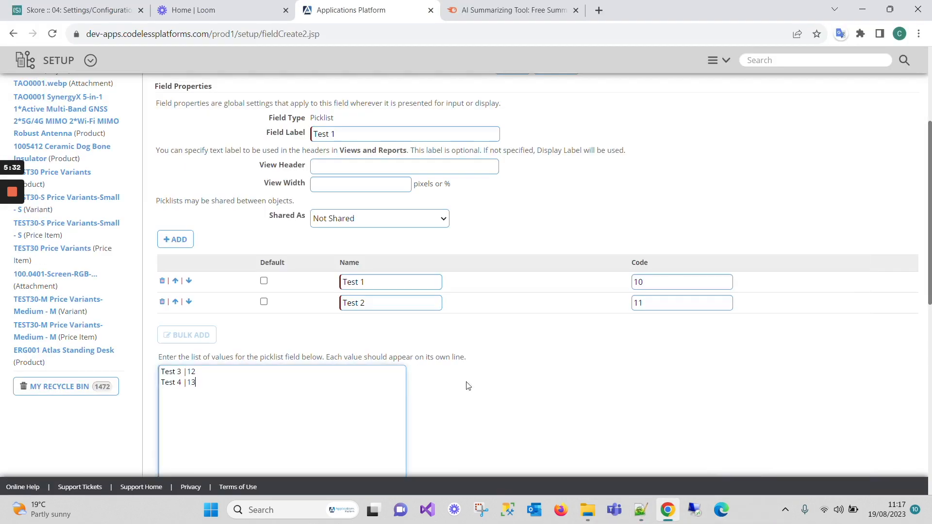
Step: Examine the format of the bulk-added values and the instructions for associating an integration code with each one
scroll(577, 378, "down", 2)
scroll(577, 378, "down", 2)
scroll(576, 378, "up", 1)
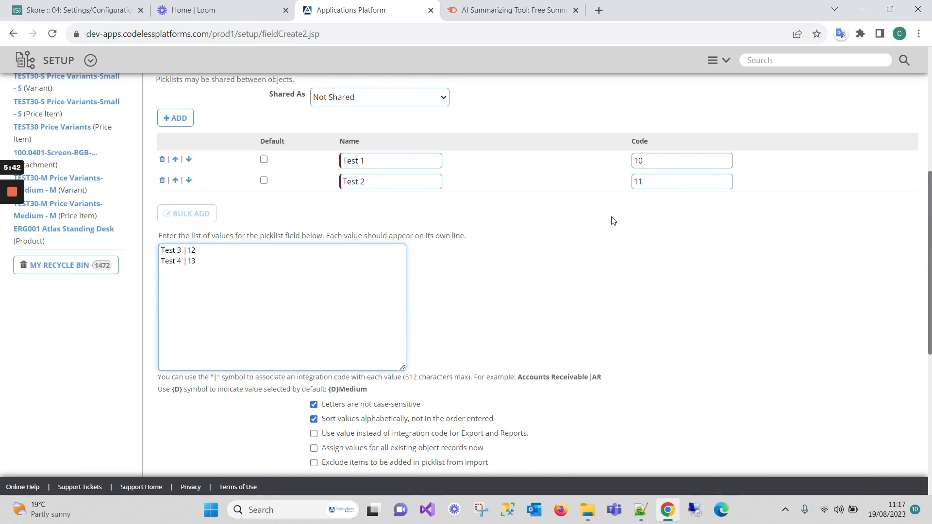
scroll(615, 236, "down", 1)
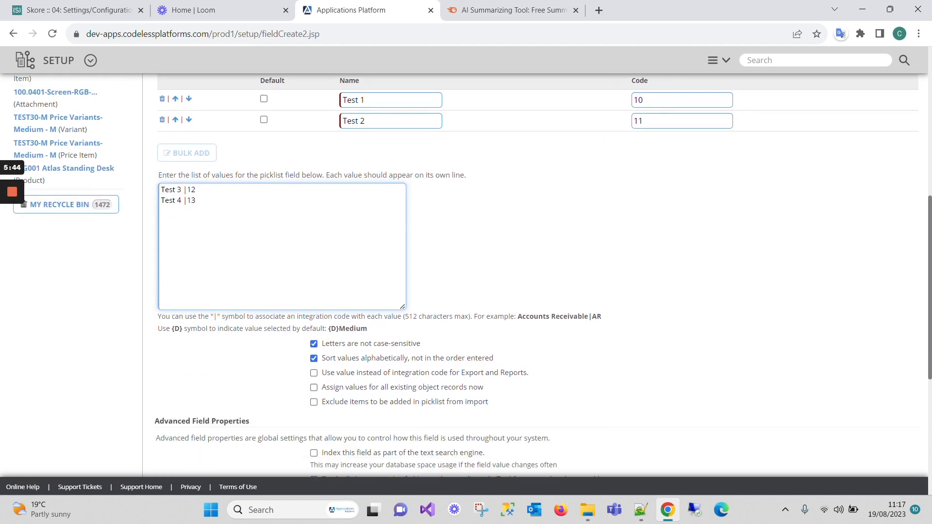
double_click(185, 190)
scroll(656, 220, "up", 2)
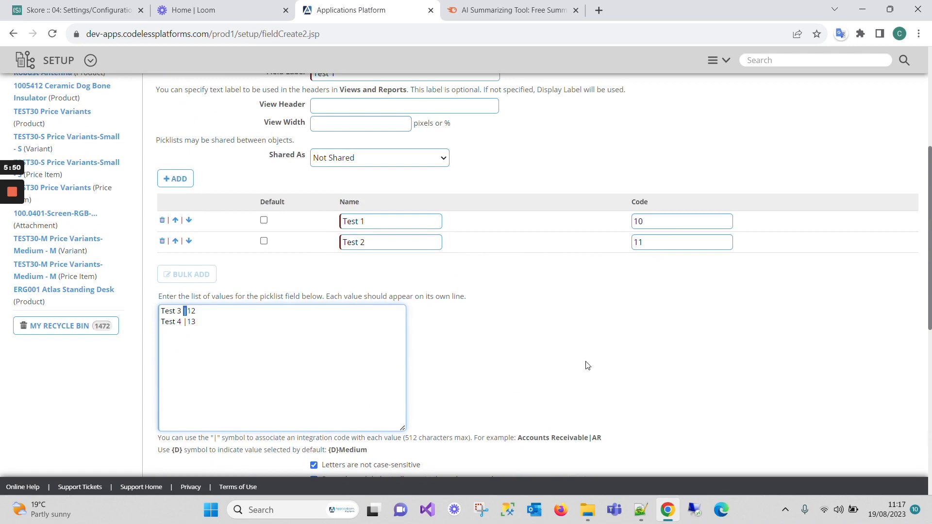
Step: Enable indexing of the field as part of the text search engine in the advanced field properties
scroll(593, 364, "down", 3)
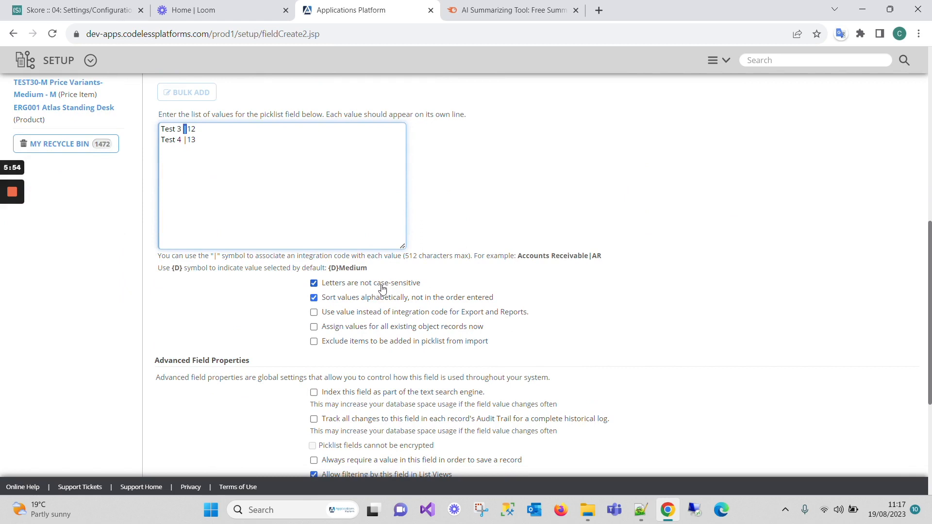
scroll(389, 317, "down", 2)
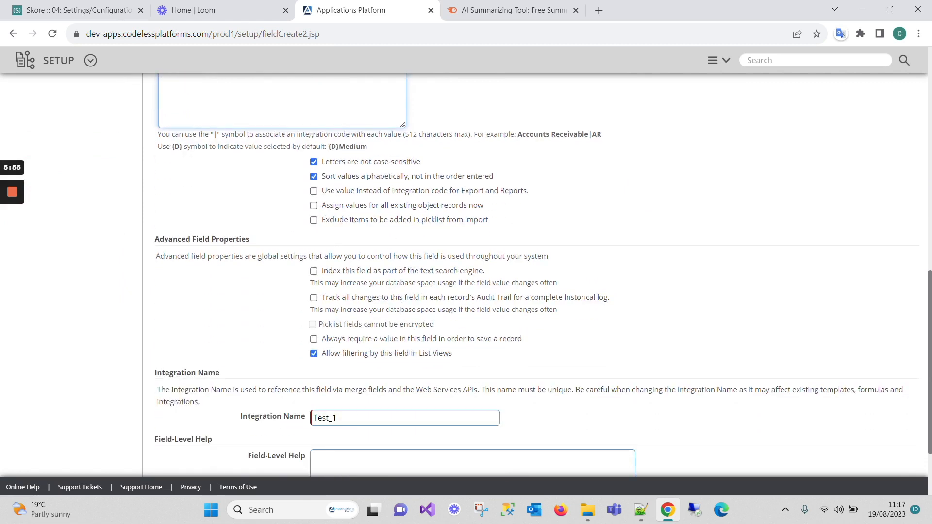
left_click(314, 271)
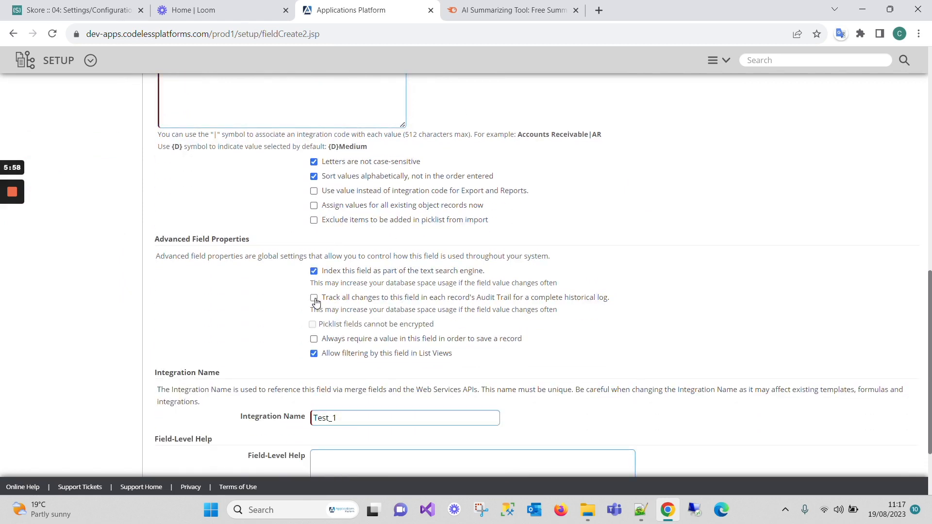
Step: Enable Audit Trail tracking of all changes to the field and toggle the Default option for values Test 1 and Test 2
left_click(314, 298)
scroll(283, 349, "up", 10)
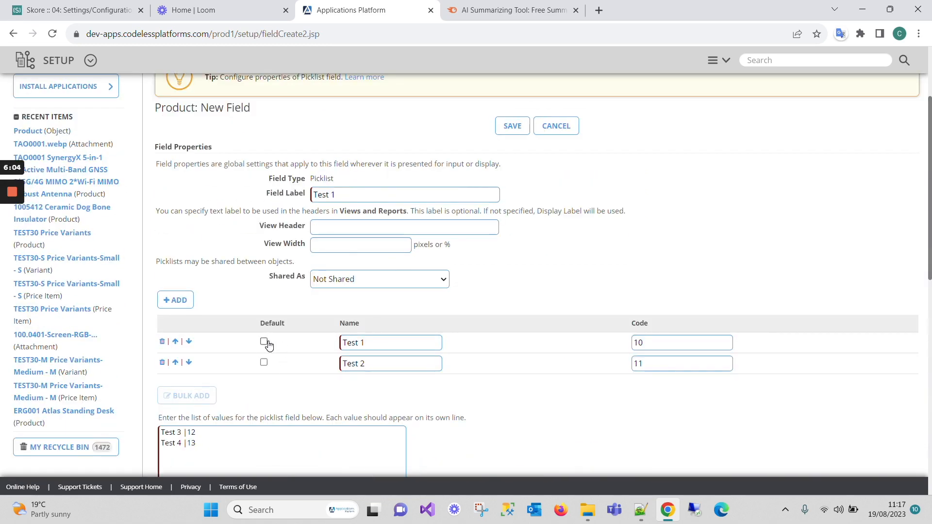
left_click(263, 343)
left_click(264, 363)
Step: Try to save the field with the integration name test1
scroll(533, 366, "down", 10)
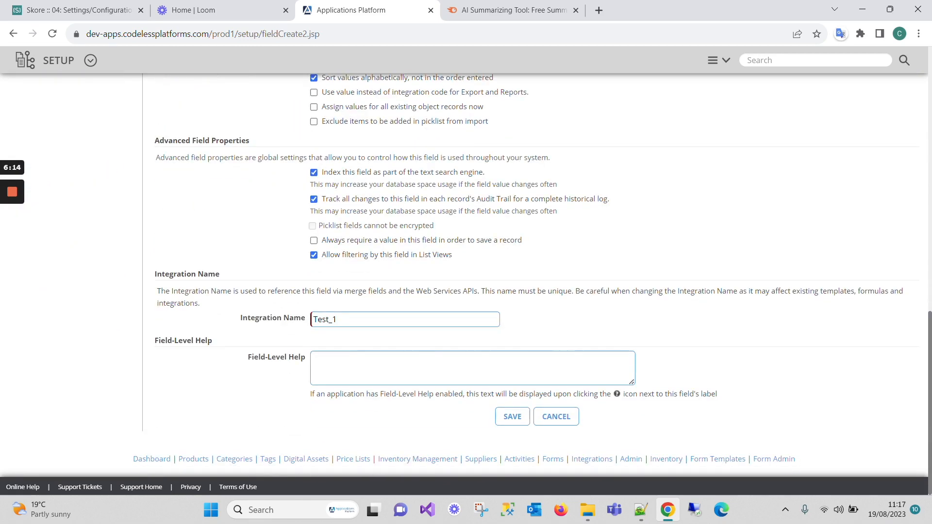
double_click(325, 319)
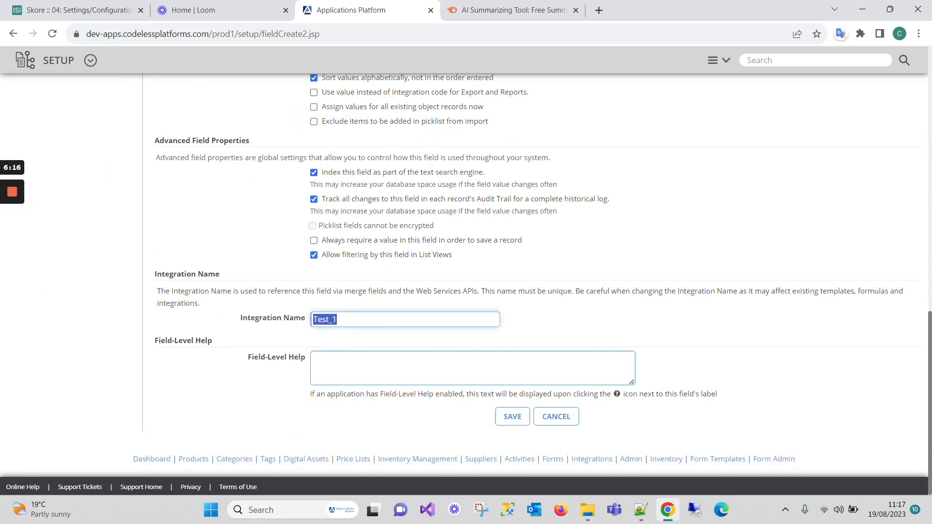
type("test1")
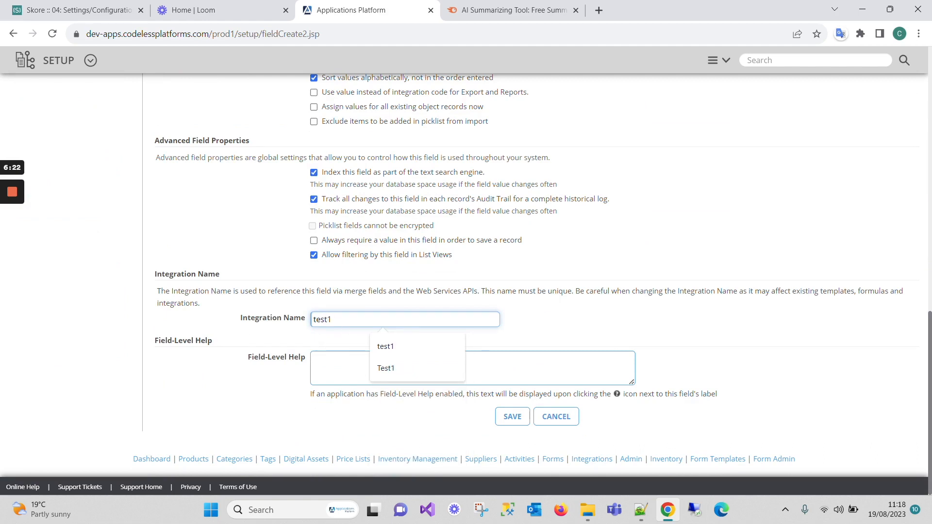
left_click_drag(332, 320, 314, 320)
left_click(577, 276)
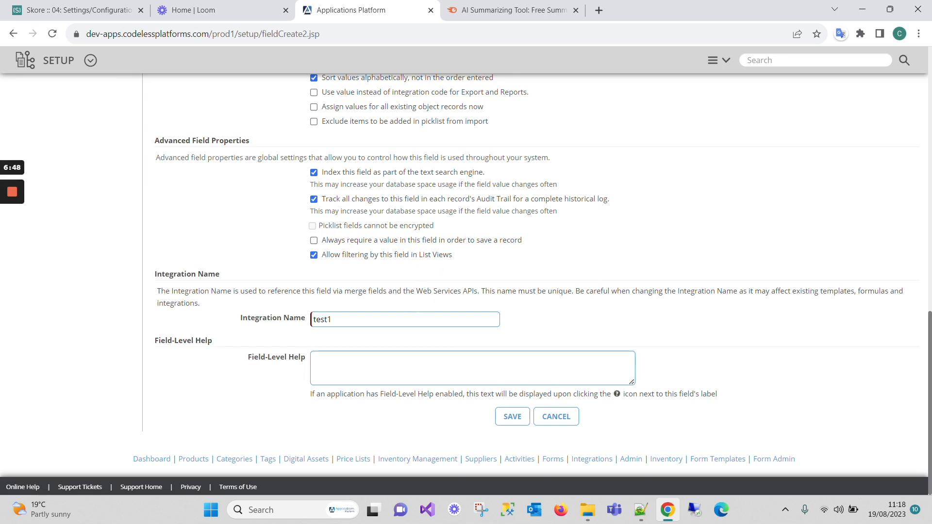
left_click(472, 368)
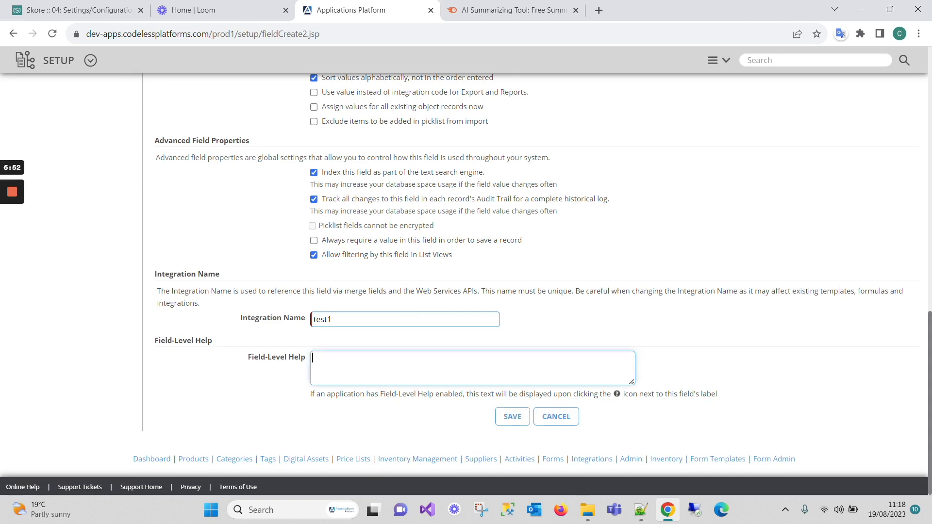
left_click(512, 417)
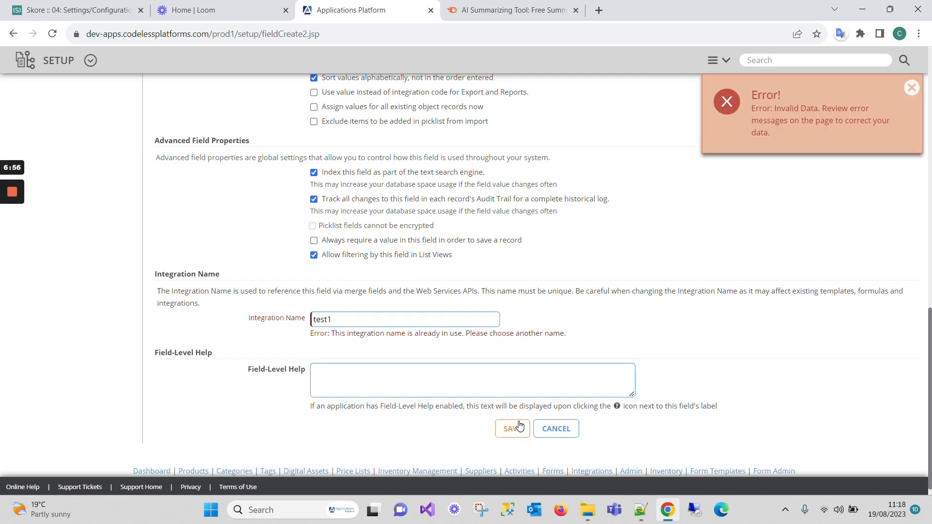
left_click(912, 88)
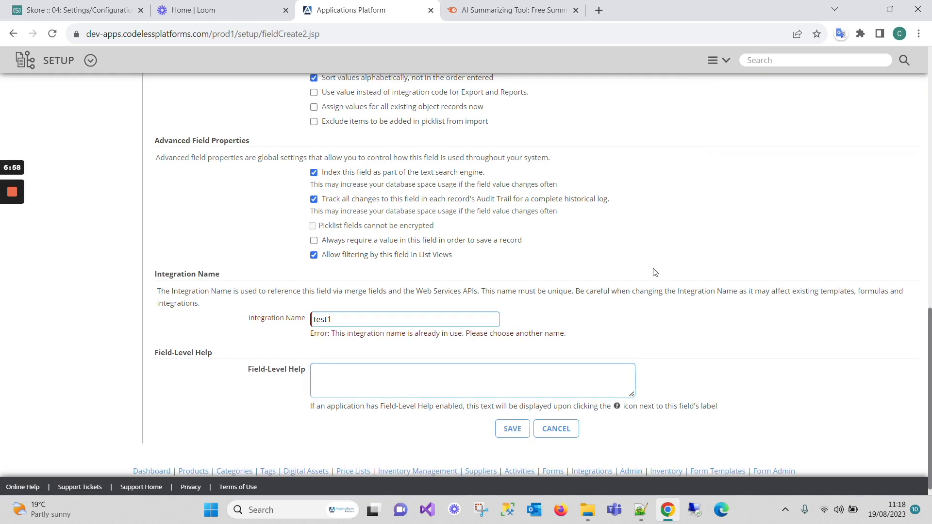
Step: Change the integration name to testpicklist1 and save the new field
left_click(377, 323)
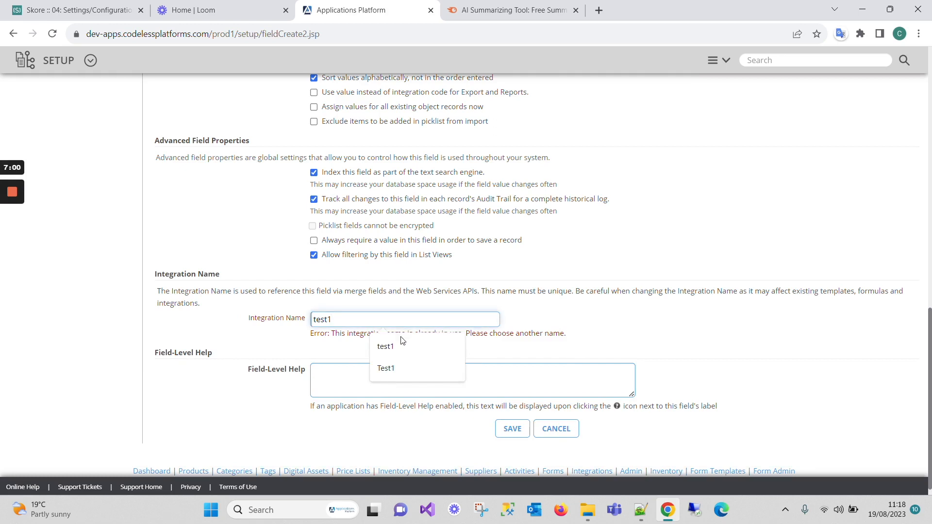
key("ctrl+a")
type("tes")
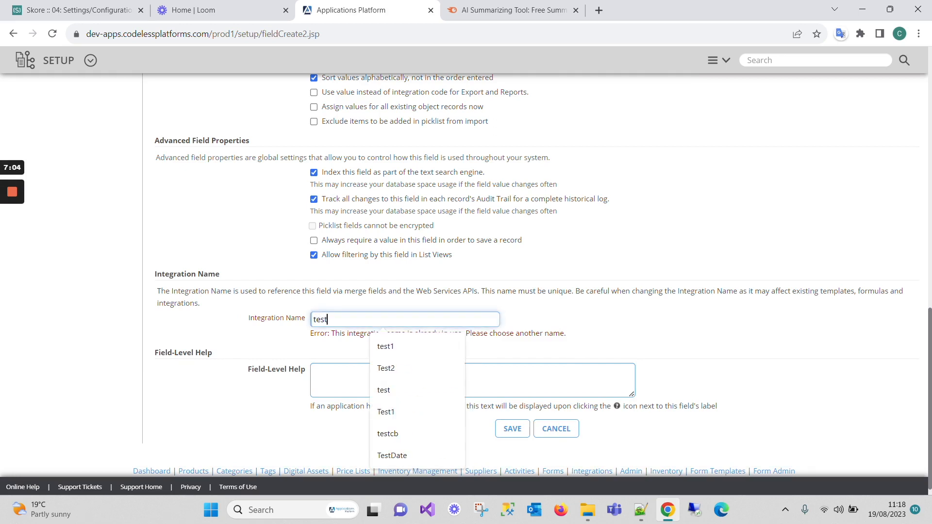
type("tpicklist1")
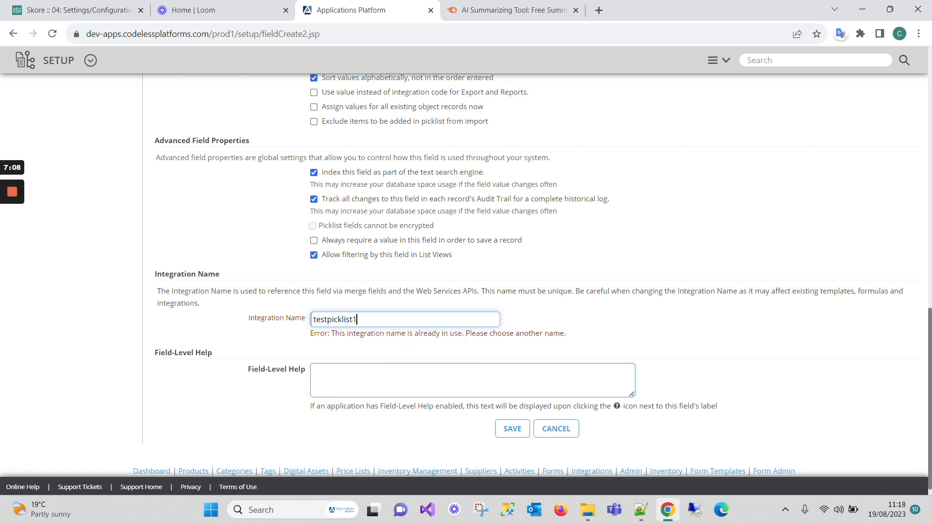
left_click_drag(567, 333, 324, 334)
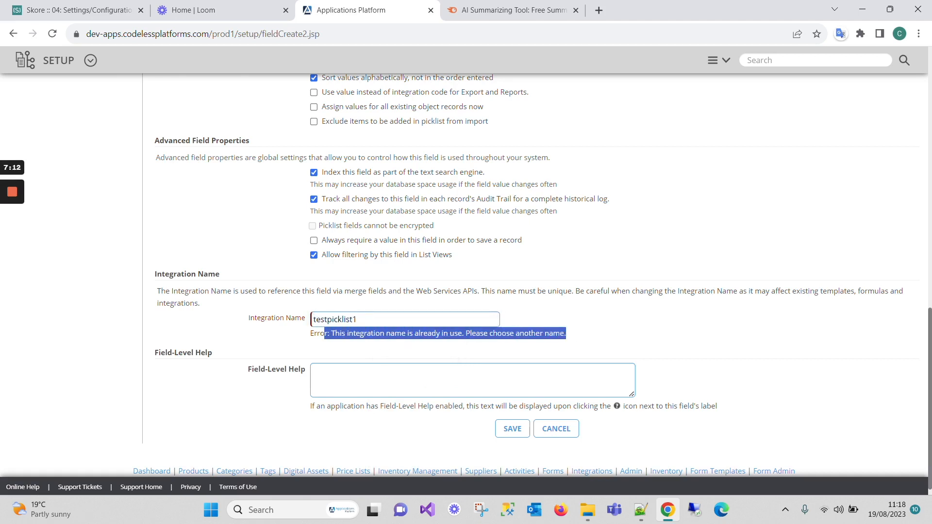
left_click(513, 429)
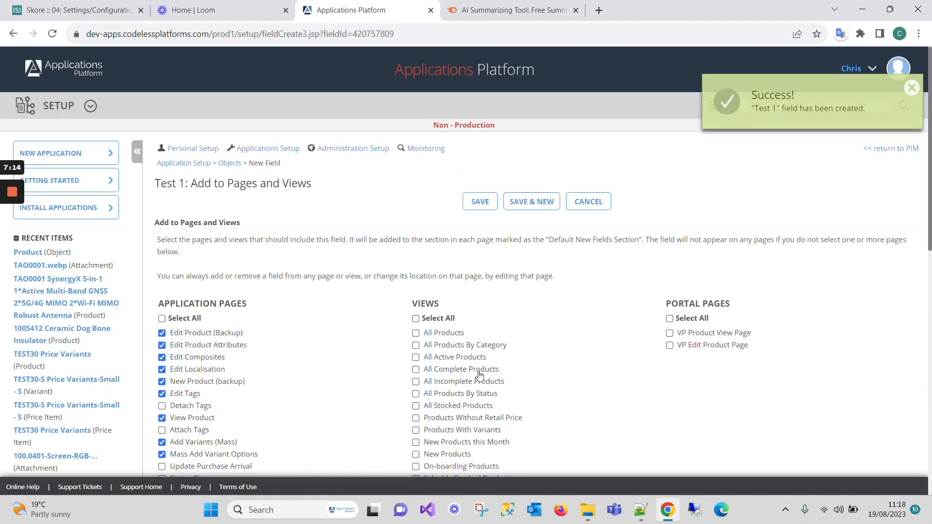
Step: Deselect all application pages for the Test 1 field and save without adding it to any page or view
scroll(368, 232, "down", 3)
left_click(162, 136)
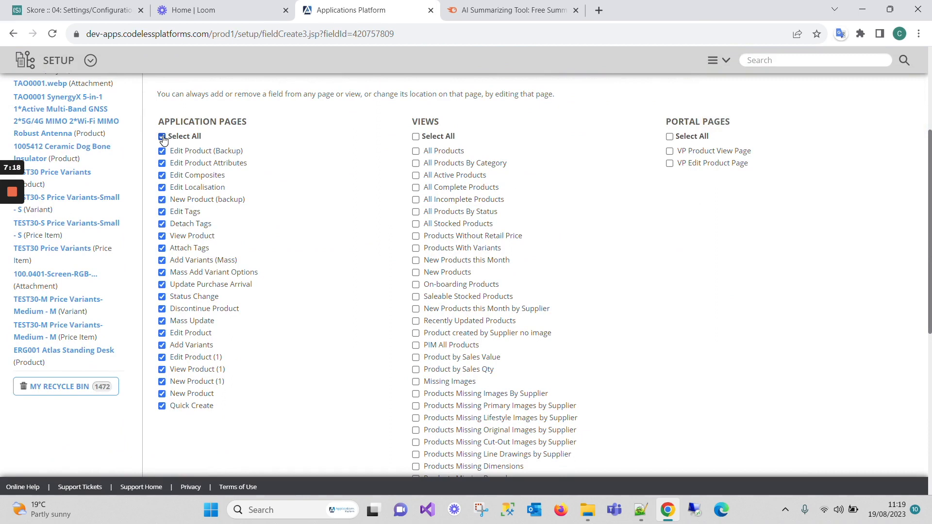
left_click(162, 137)
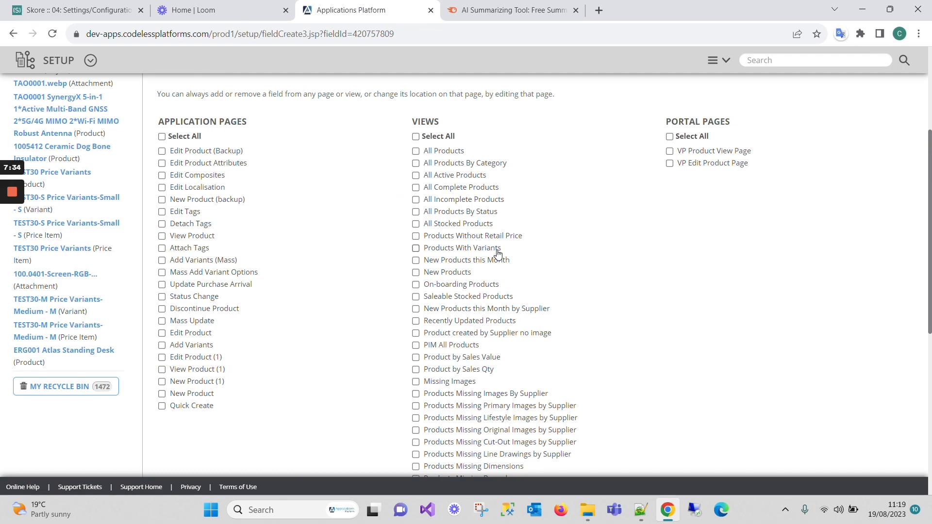
scroll(508, 254, "up", 4)
scroll(508, 254, "down", 4)
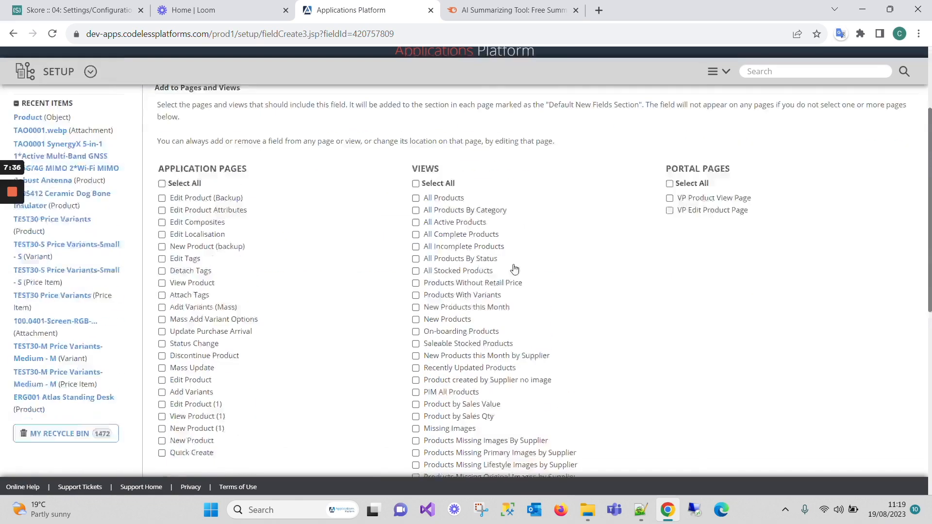
scroll(518, 269, "down", 4)
scroll(518, 269, "up", 8)
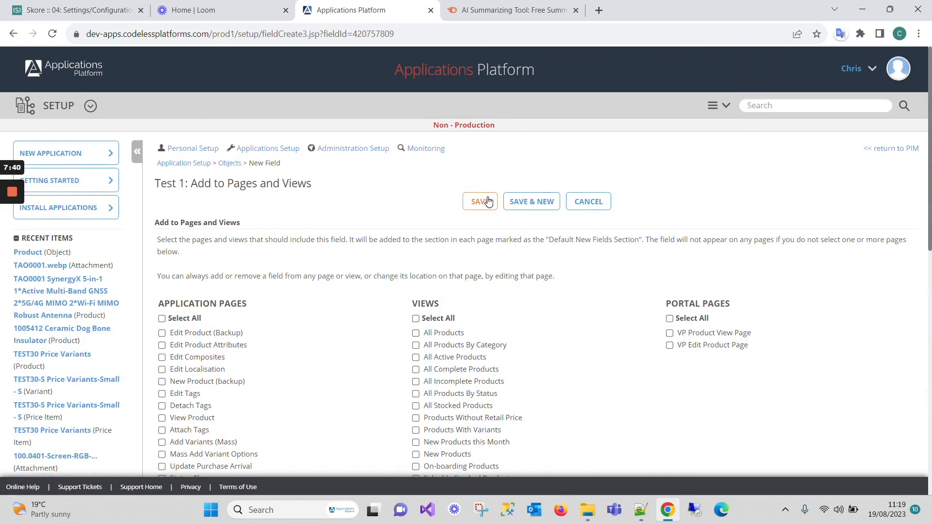
left_click(488, 201)
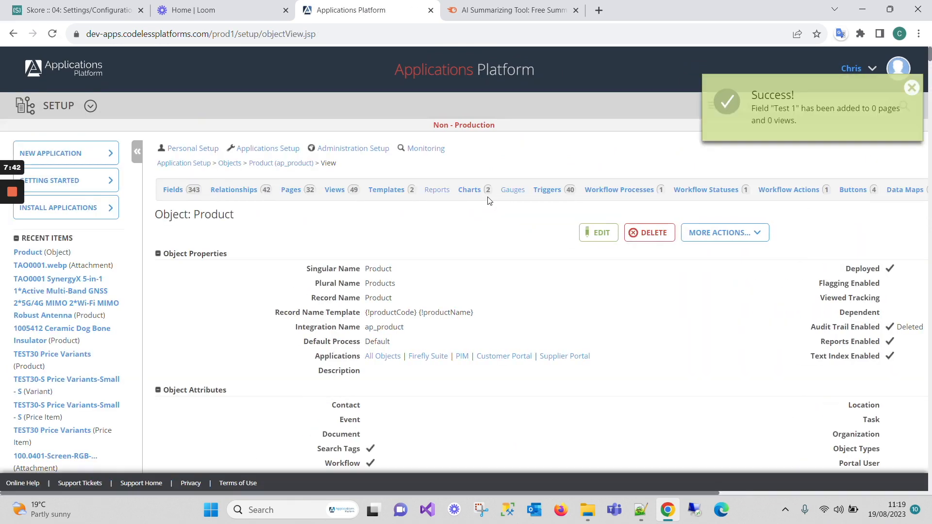
left_click(911, 88)
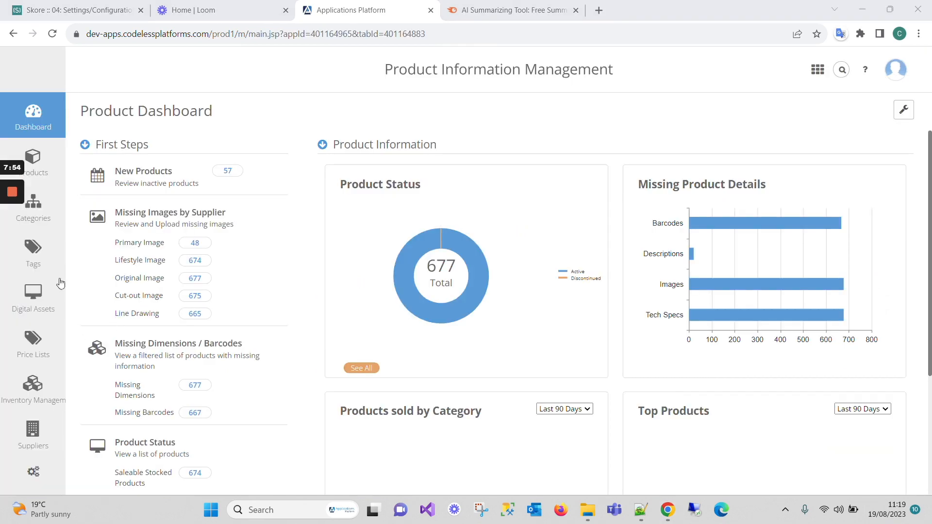
Step: Open product 1000C-7290 from the Products list in Product Information Management and open its view page for design
mouse_move(33, 160)
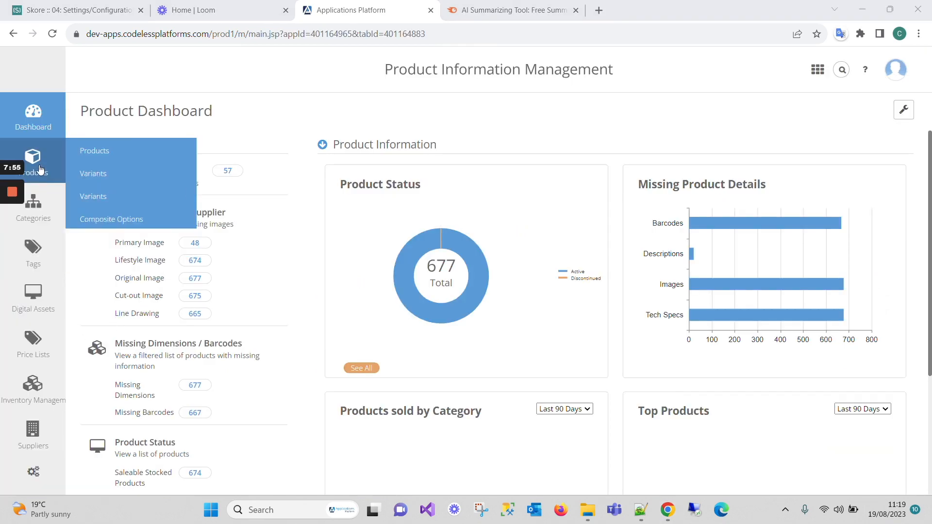
left_click(109, 149)
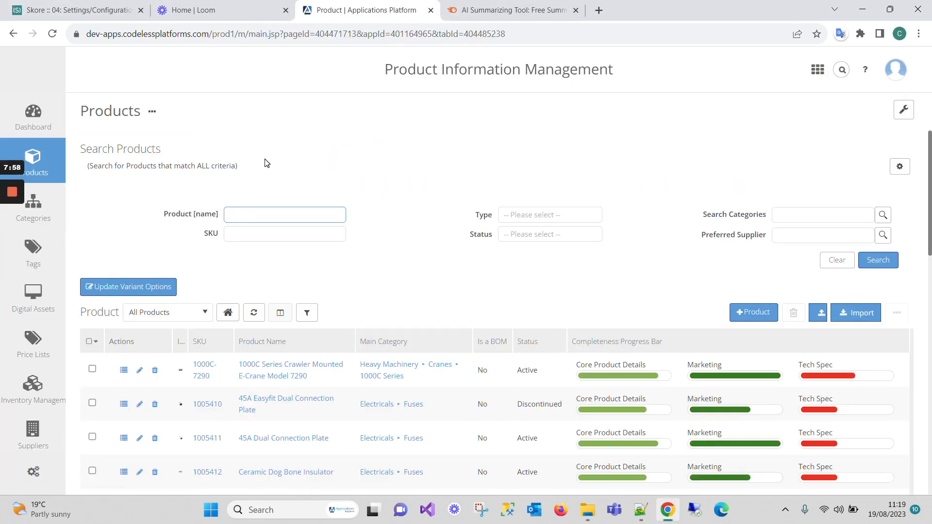
left_click(204, 367)
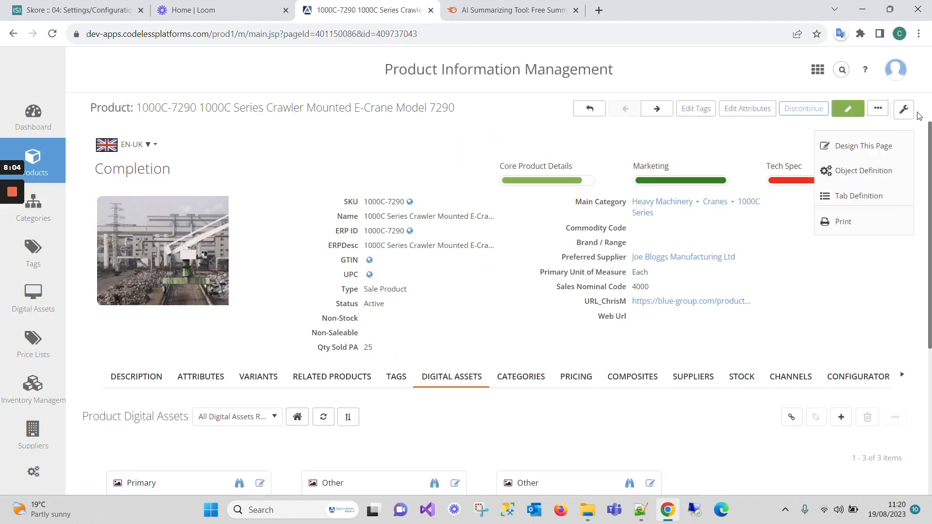
left_click(904, 109)
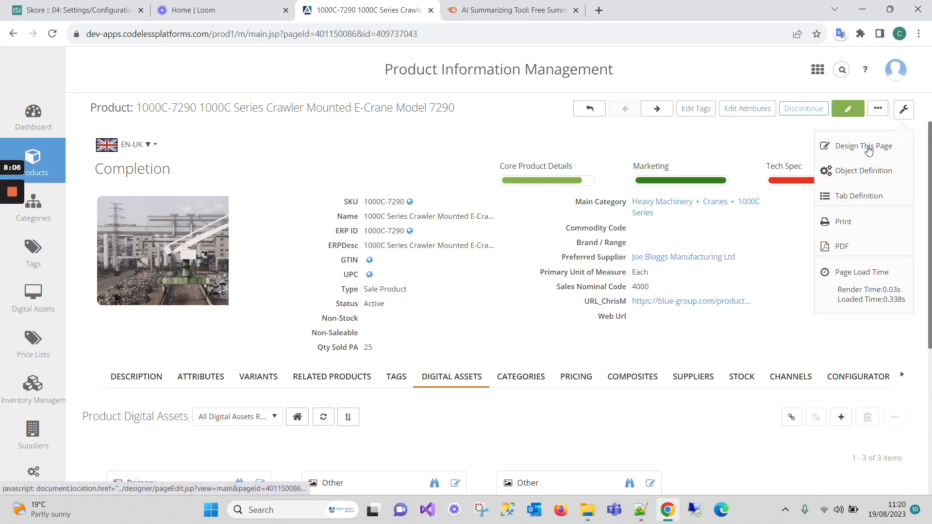
left_click(868, 148)
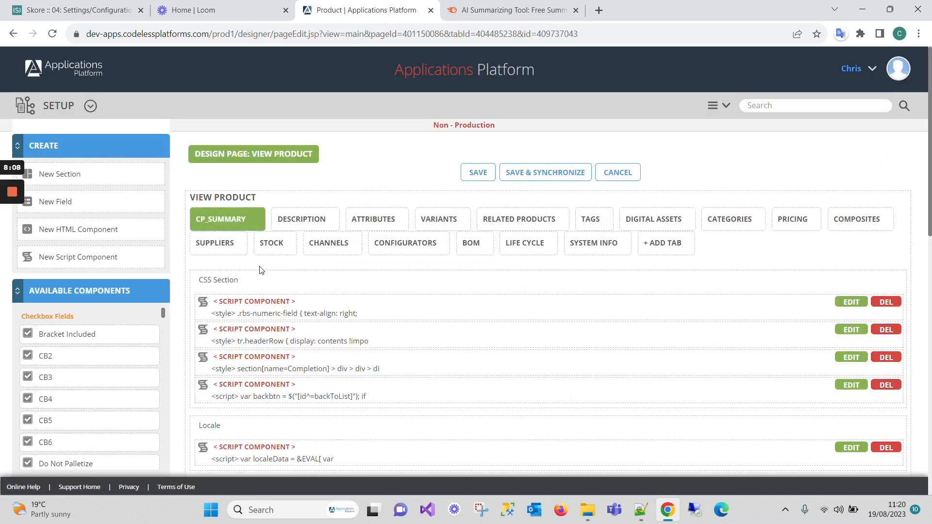
Step: Place the available Test 1 picklist field below Web Url in the Product Information section and save the View Product page
scroll(572, 304, "down", 10)
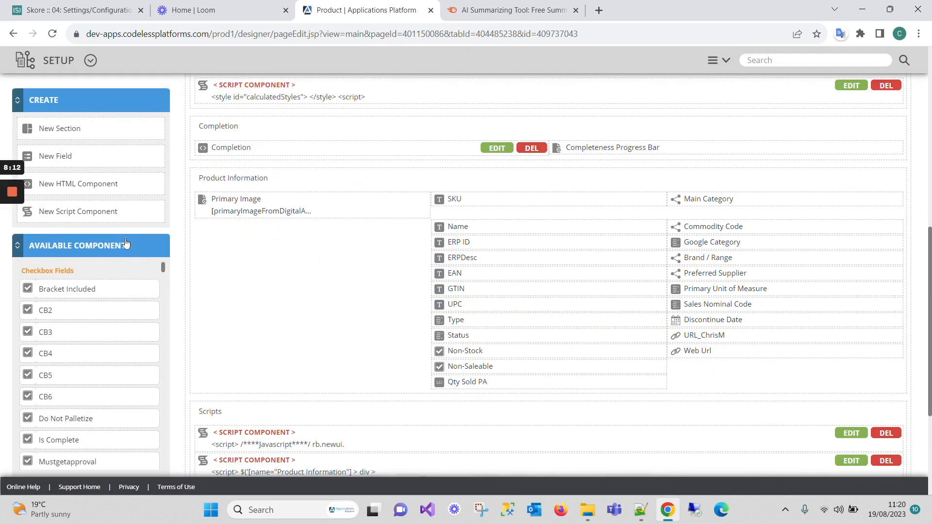
scroll(113, 289, "down", 3)
scroll(113, 289, "down", 12)
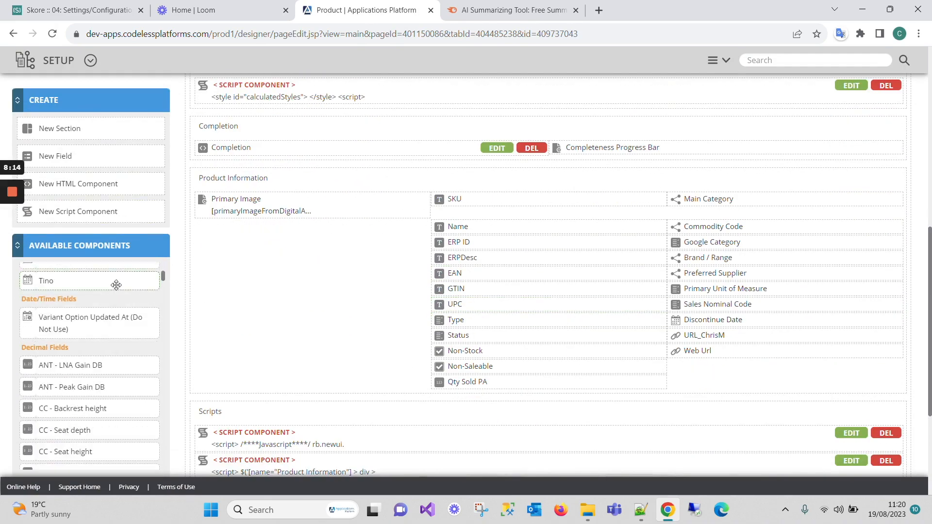
scroll(118, 287, "down", 8)
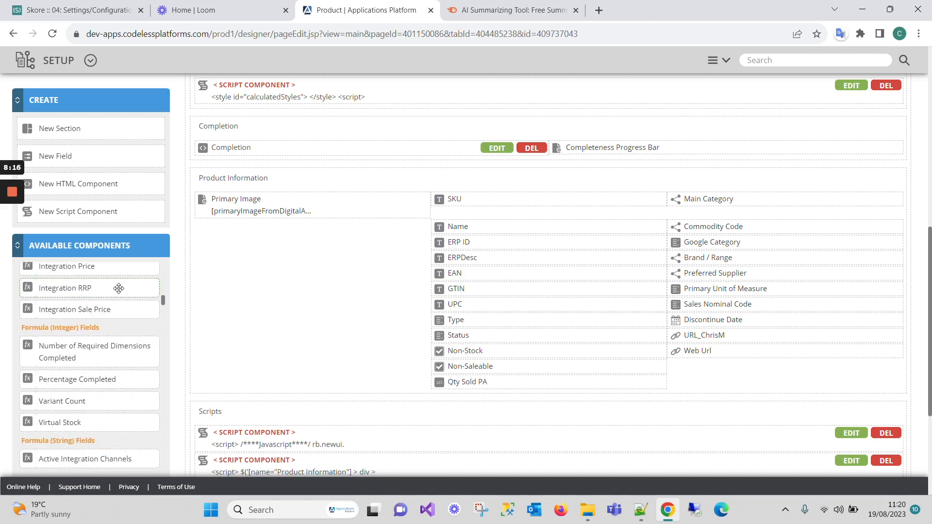
scroll(71, 348, "down", 8)
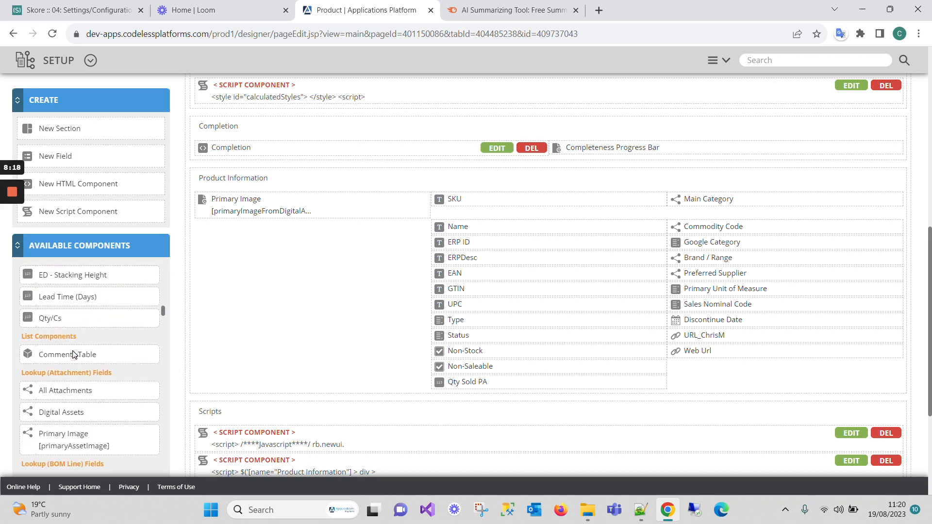
scroll(75, 352, "down", 10)
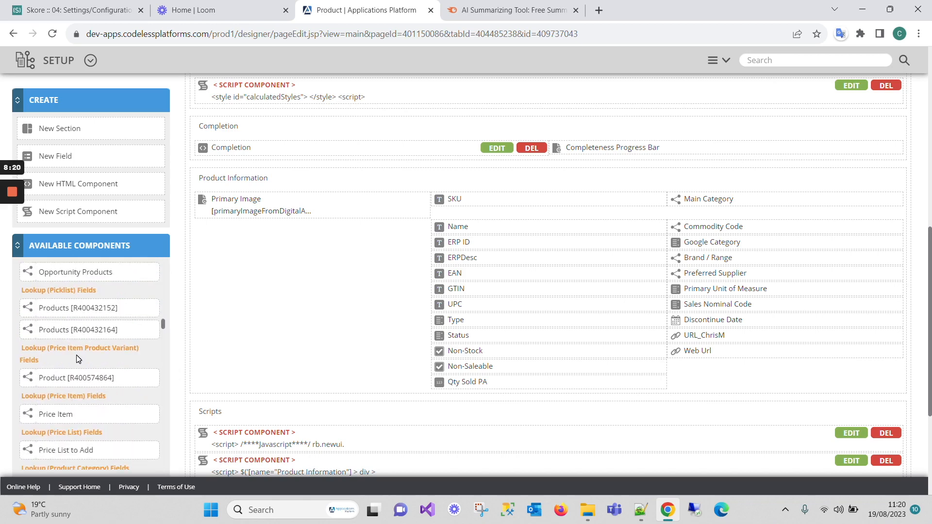
scroll(83, 353, "down", 10)
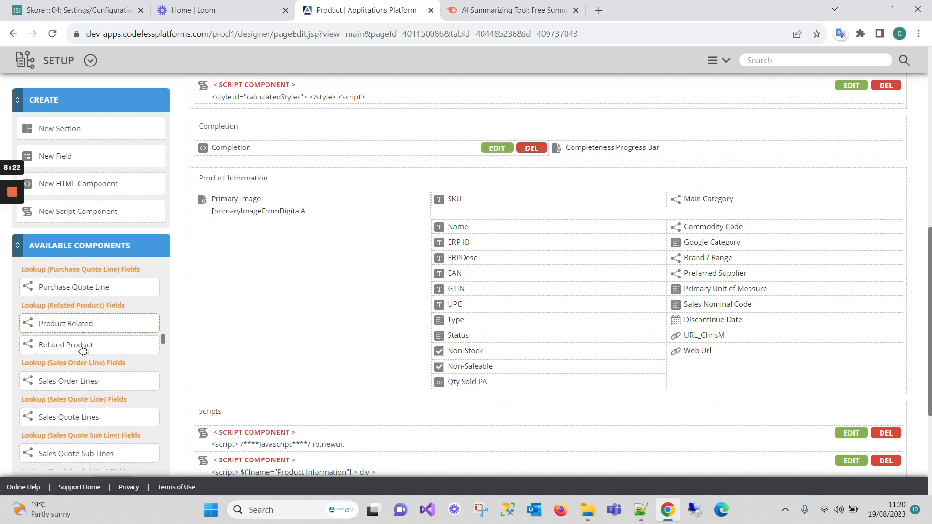
scroll(84, 352, "down", 3)
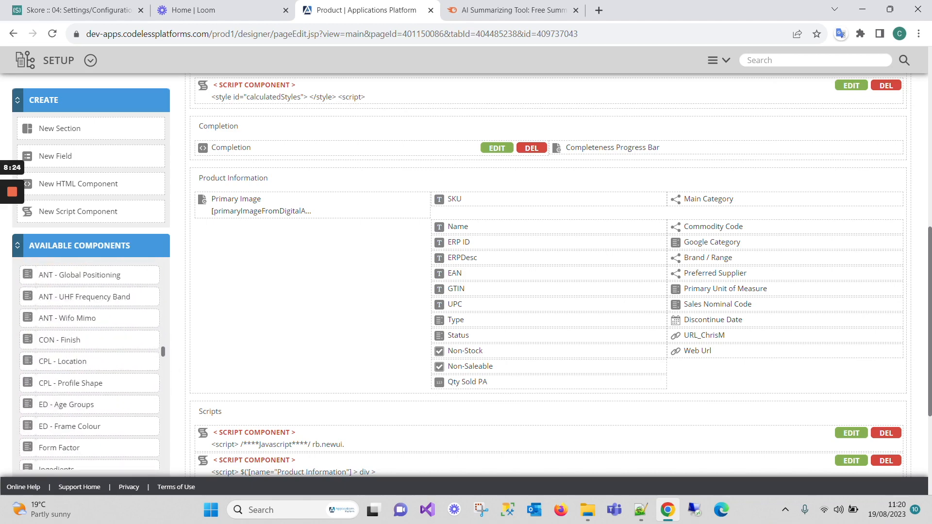
scroll(85, 352, "up", 1)
scroll(84, 352, "down", 4)
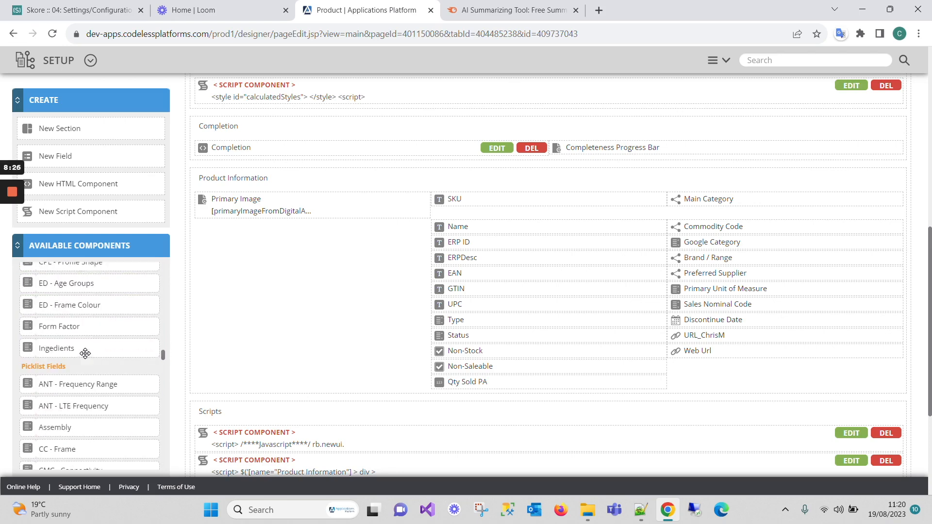
scroll(85, 353, "up", 4)
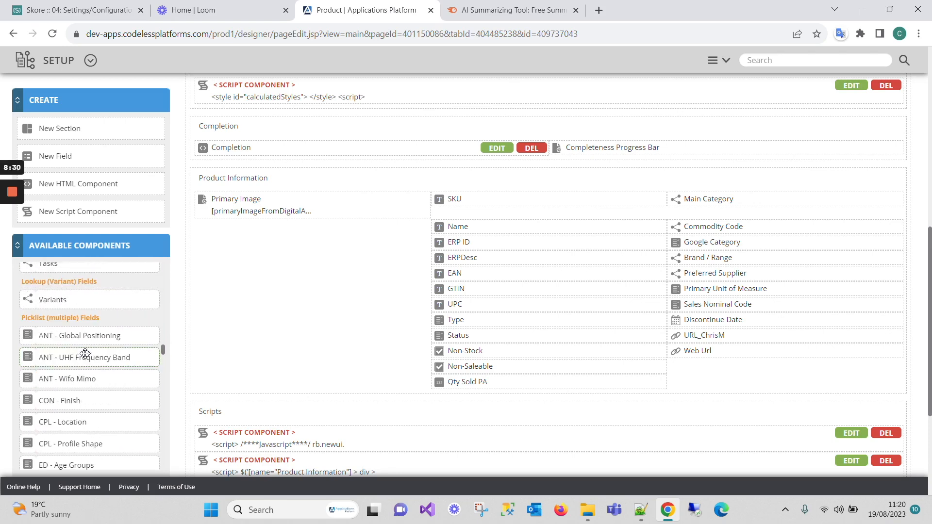
scroll(85, 352, "up", 1)
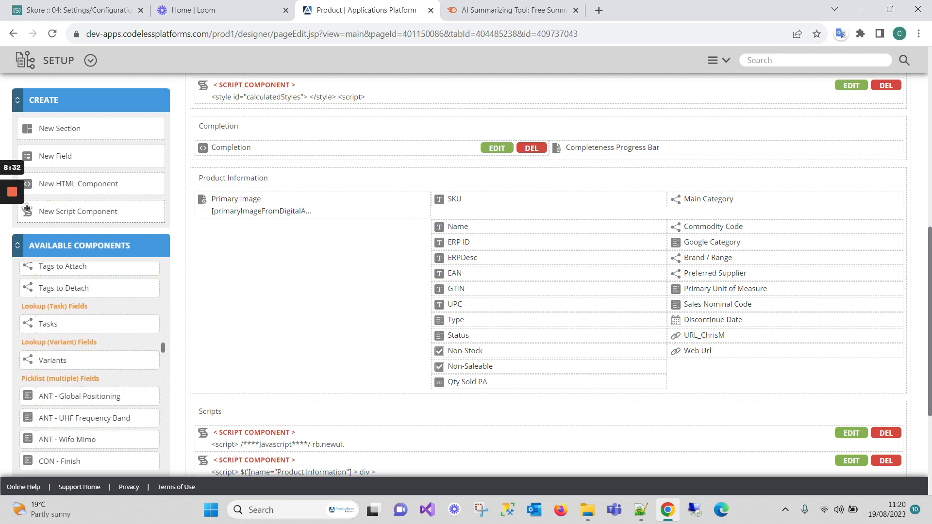
scroll(93, 320, "down", 10)
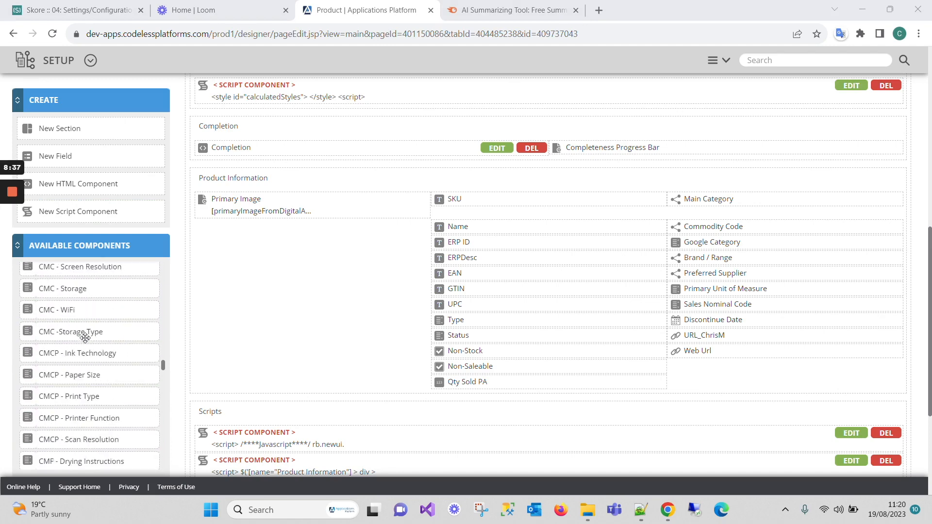
scroll(85, 337, "up", 6)
scroll(97, 340, "down", 8)
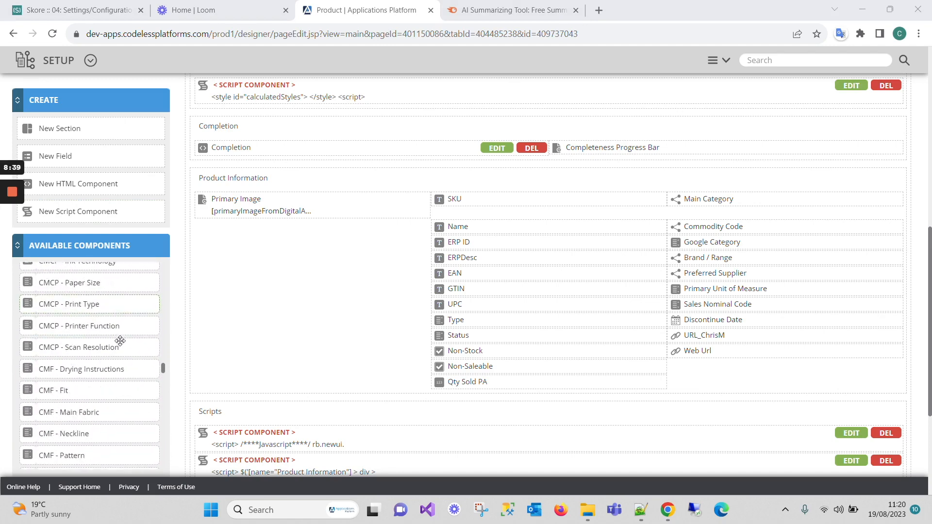
scroll(121, 342, "down", 15)
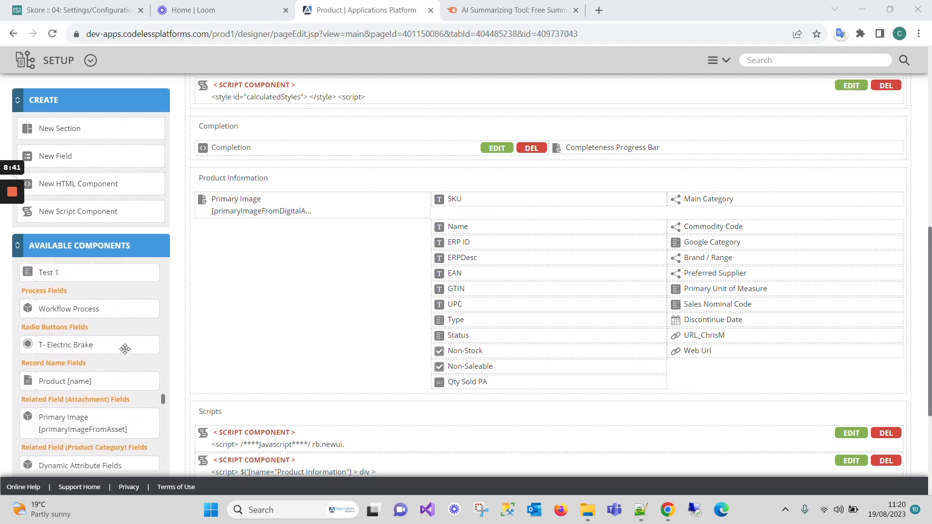
left_click_drag(58, 268, 738, 367)
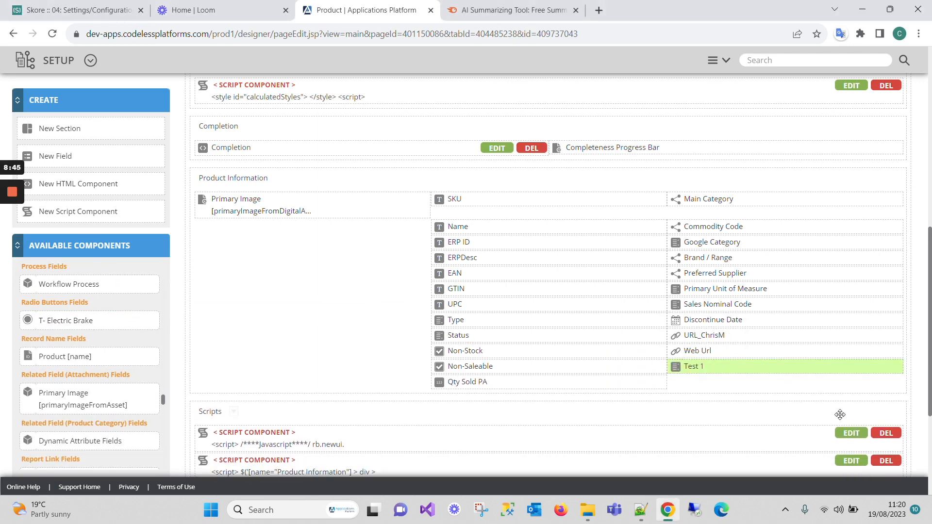
scroll(593, 145, "up", 5)
scroll(593, 144, "up", 4)
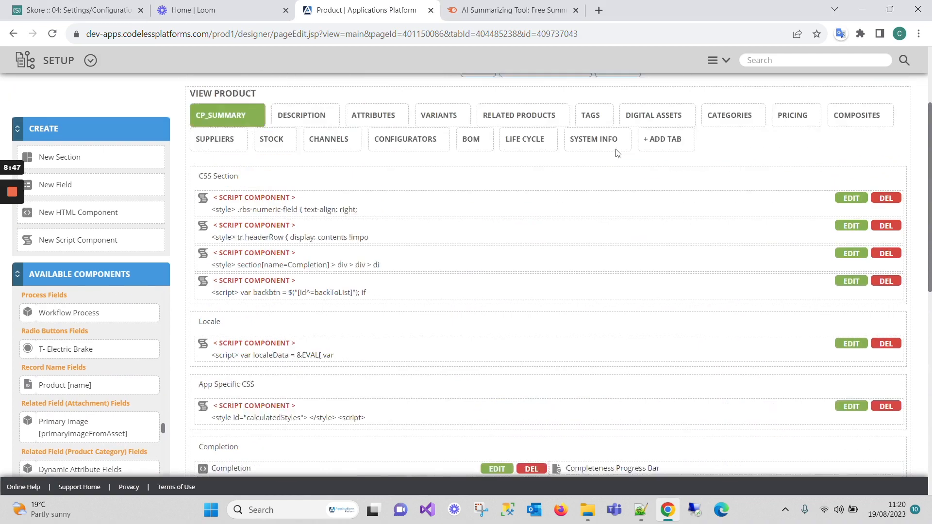
left_click(480, 176)
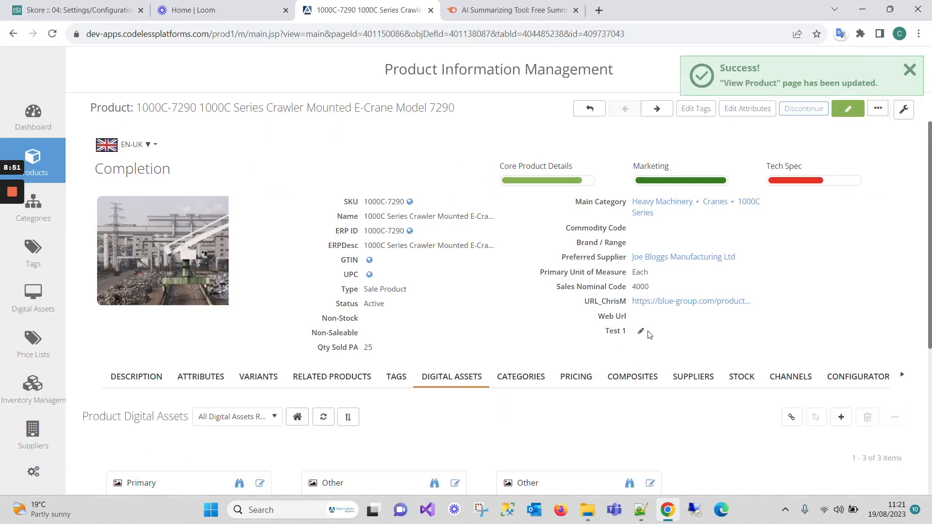
Step: Set the product's Test 1 field to Test 2 inline and save the value
left_click(641, 333)
left_click(691, 336)
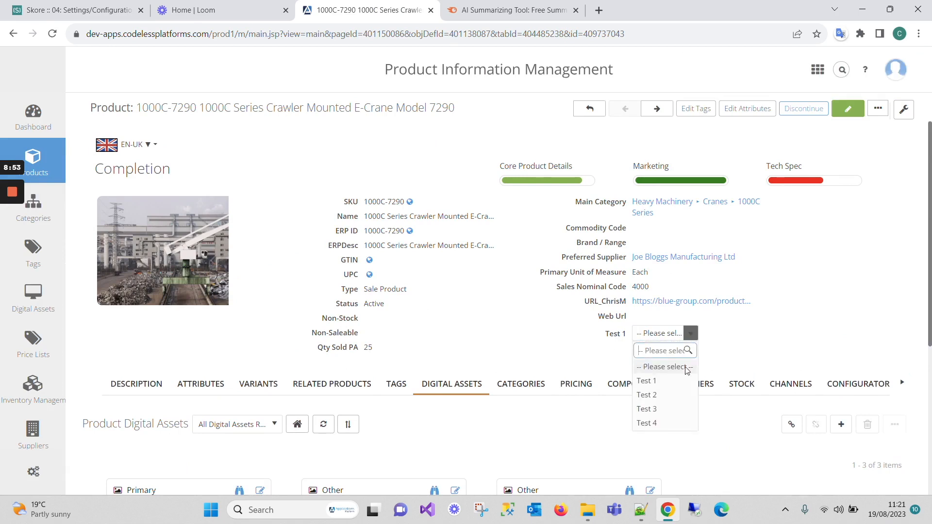
left_click(667, 395)
left_click(679, 355)
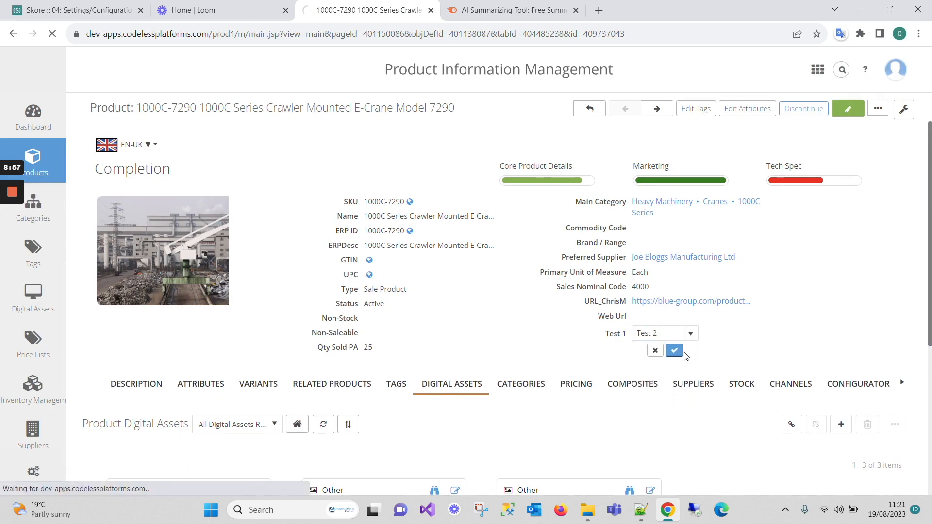